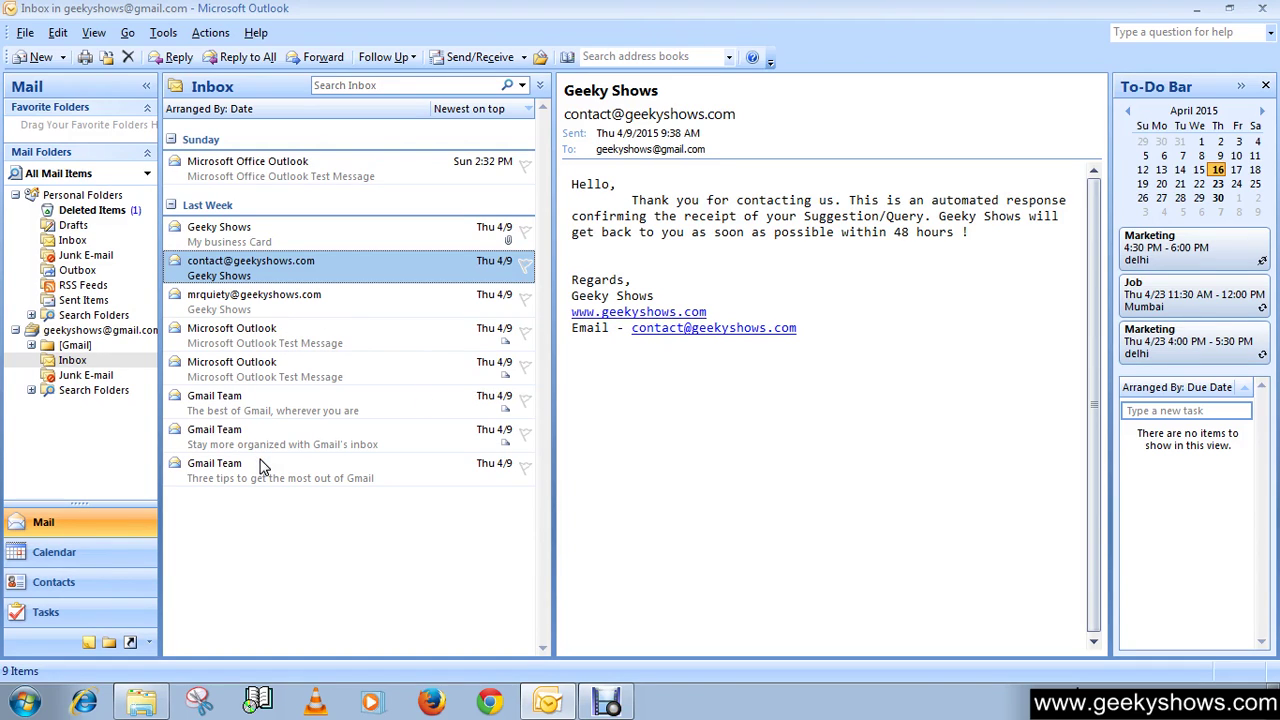
- Create a new blank meeting request through File > New > Meeting Request
click(25, 35)
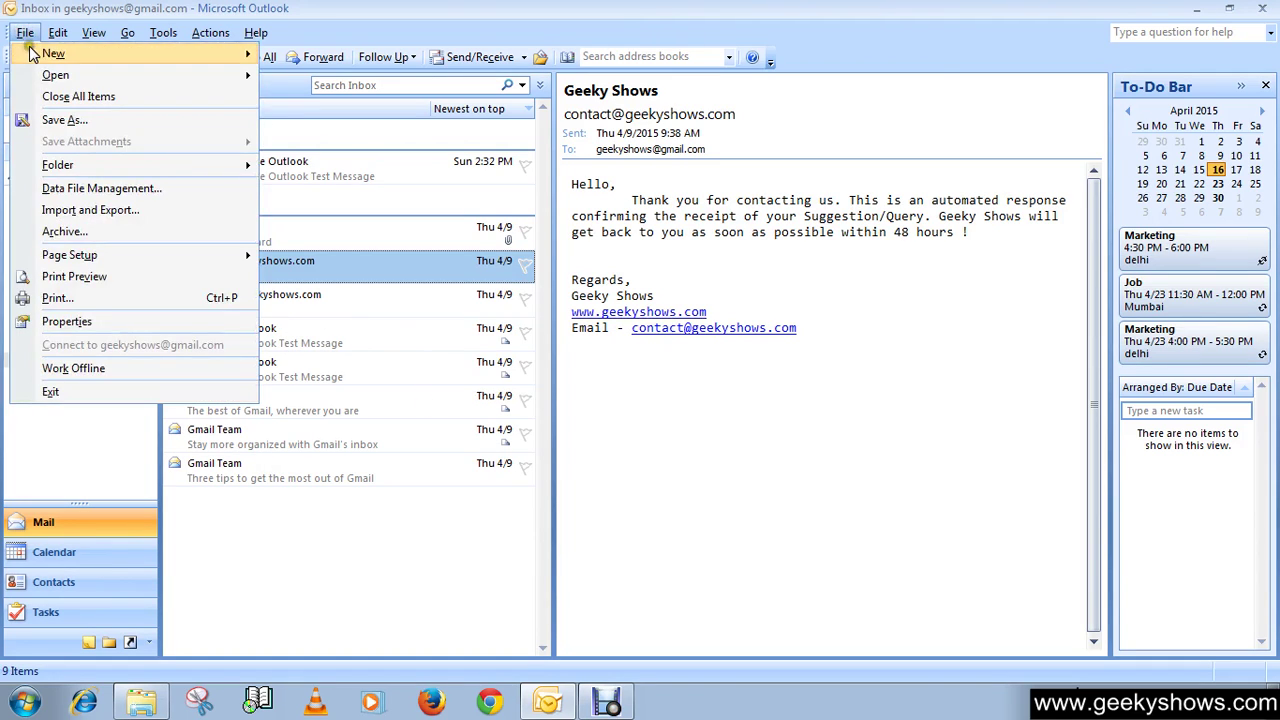
mouse_move(30, 52)
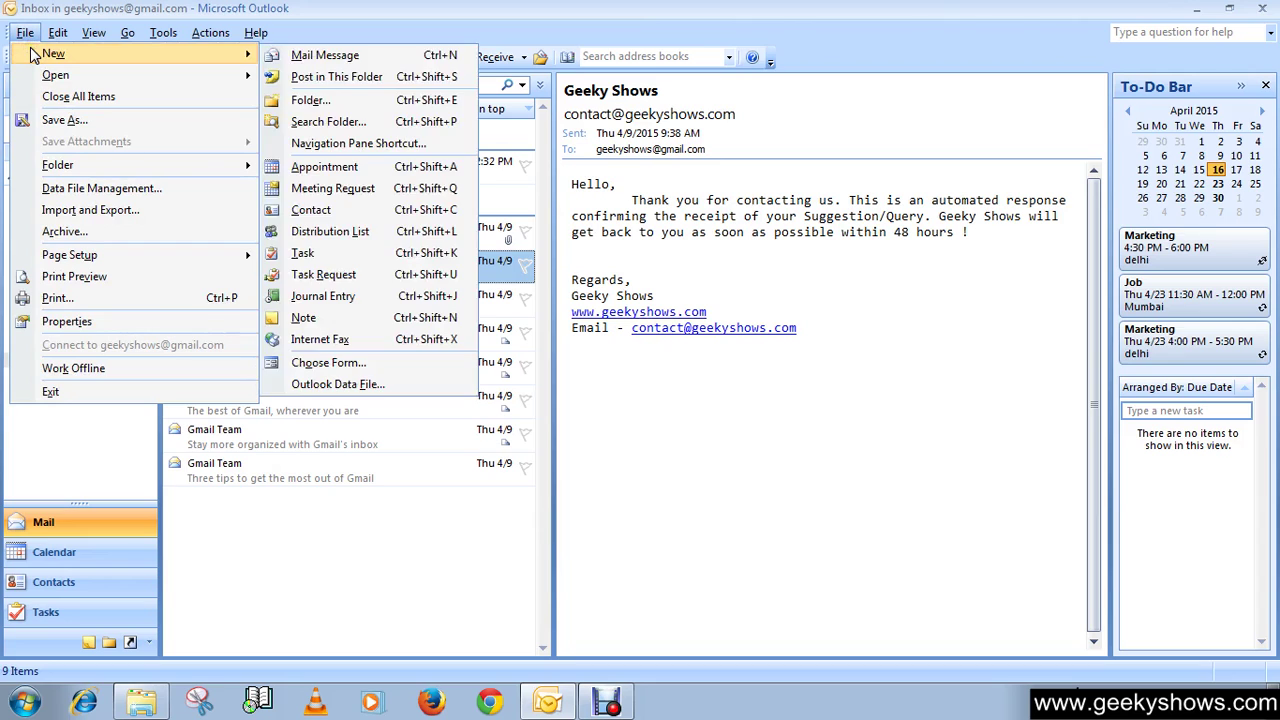
click(450, 192)
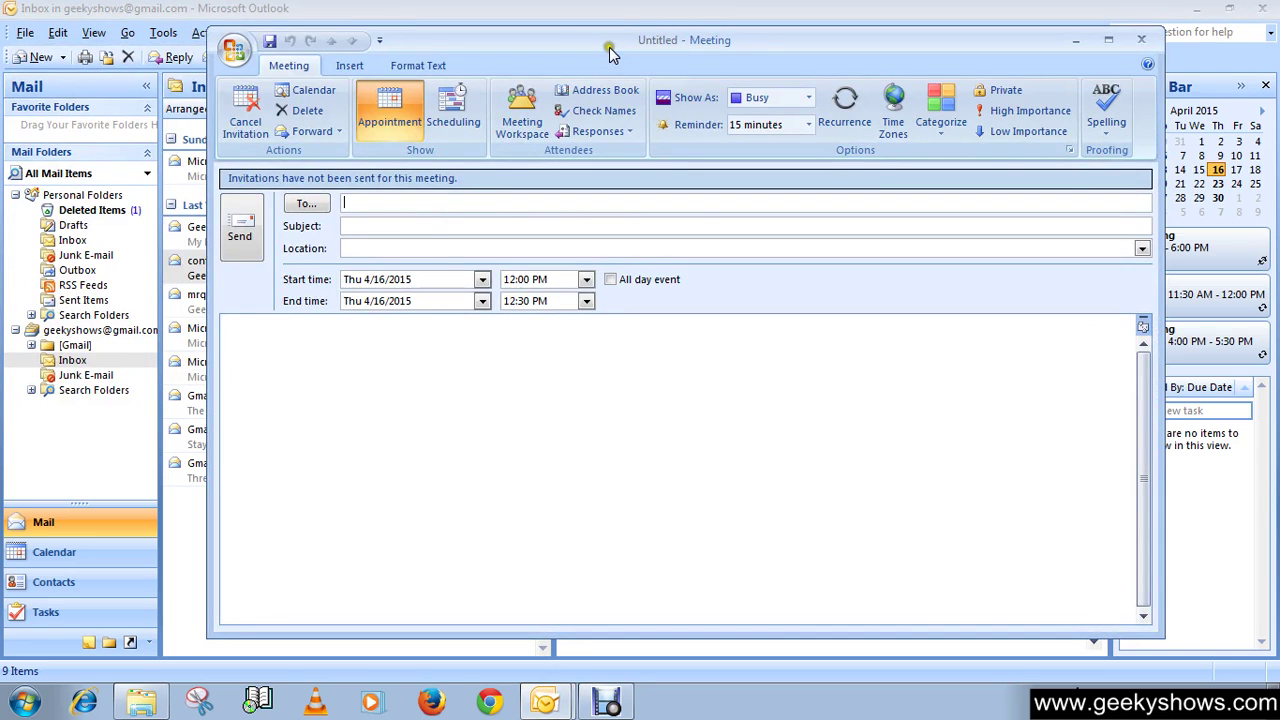
- Give the meeting the subject 'New Product Launch'
drag(609, 47, 549, 39)
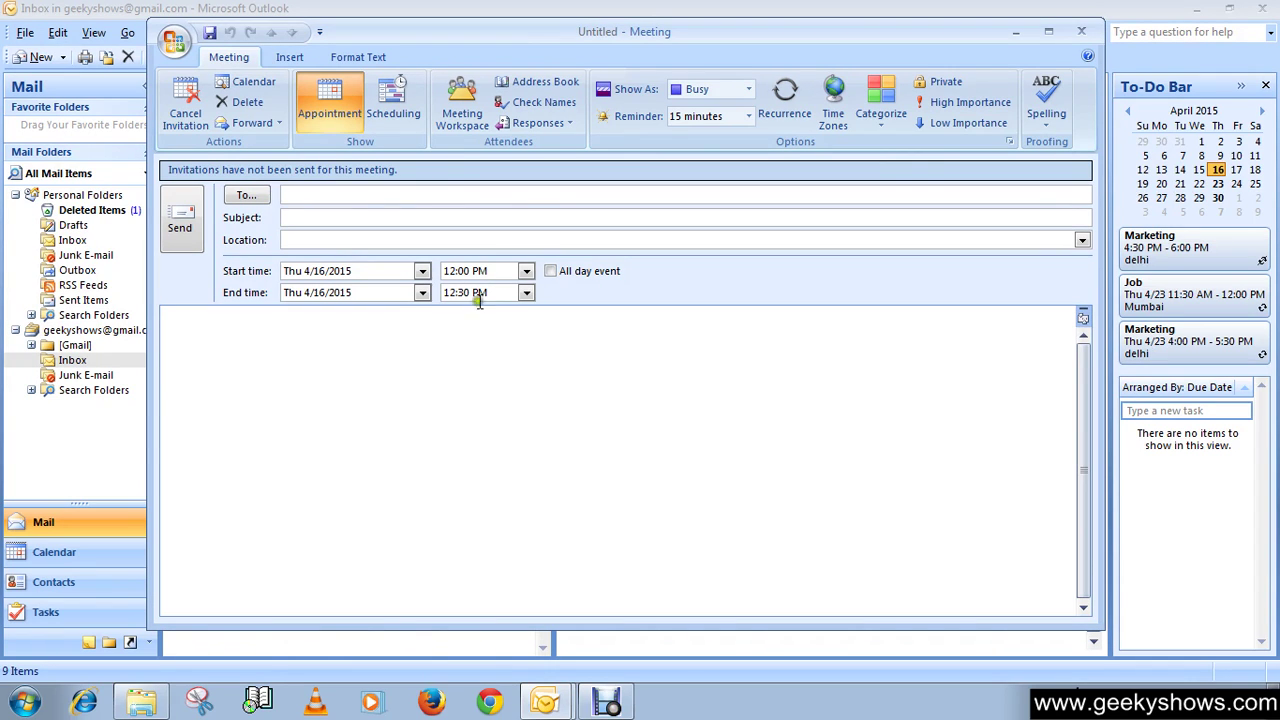
click(324, 221)
text(New Product)
text(Launch)
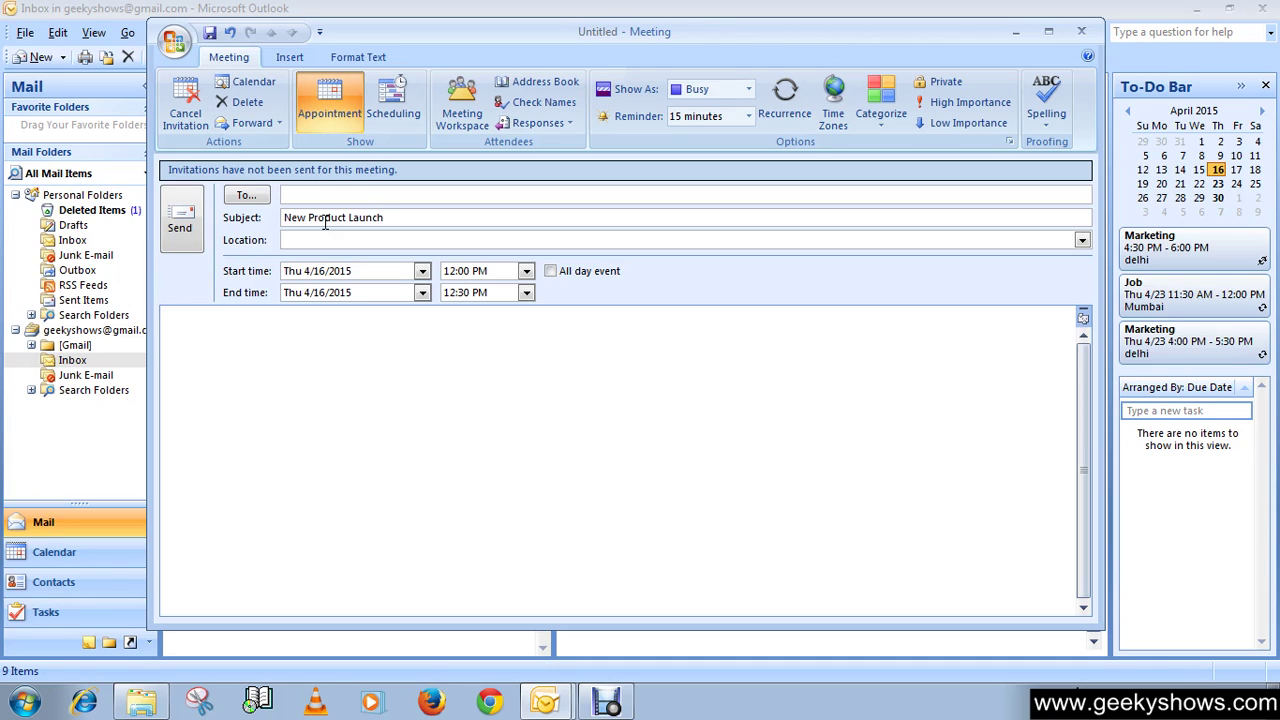
click(420, 360)
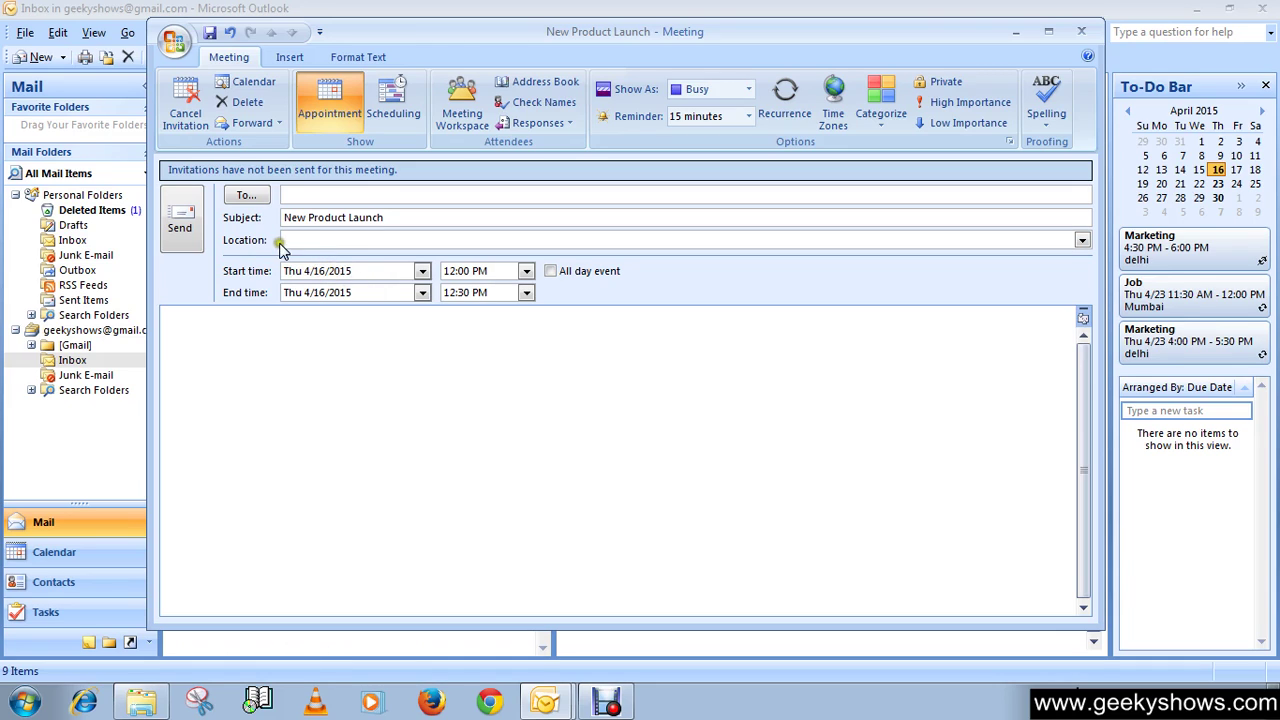
- Set the meeting location to 'New Delhi', correcting the typo
click(308, 241)
text(New Delhi)
key(BackSpace)
key(BackSpace)
key(BackSpace)
key(BackSpace)
text(lhi)
click(507, 436)
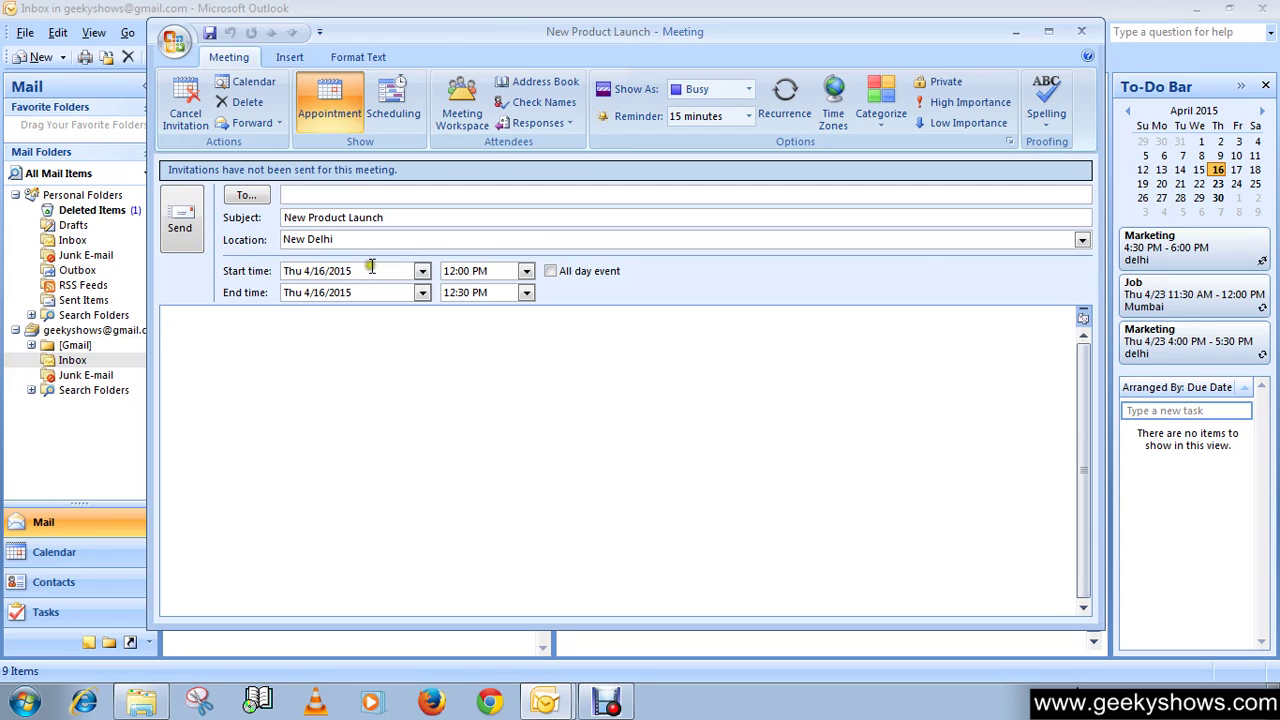
click(422, 272)
click(422, 271)
click(553, 273)
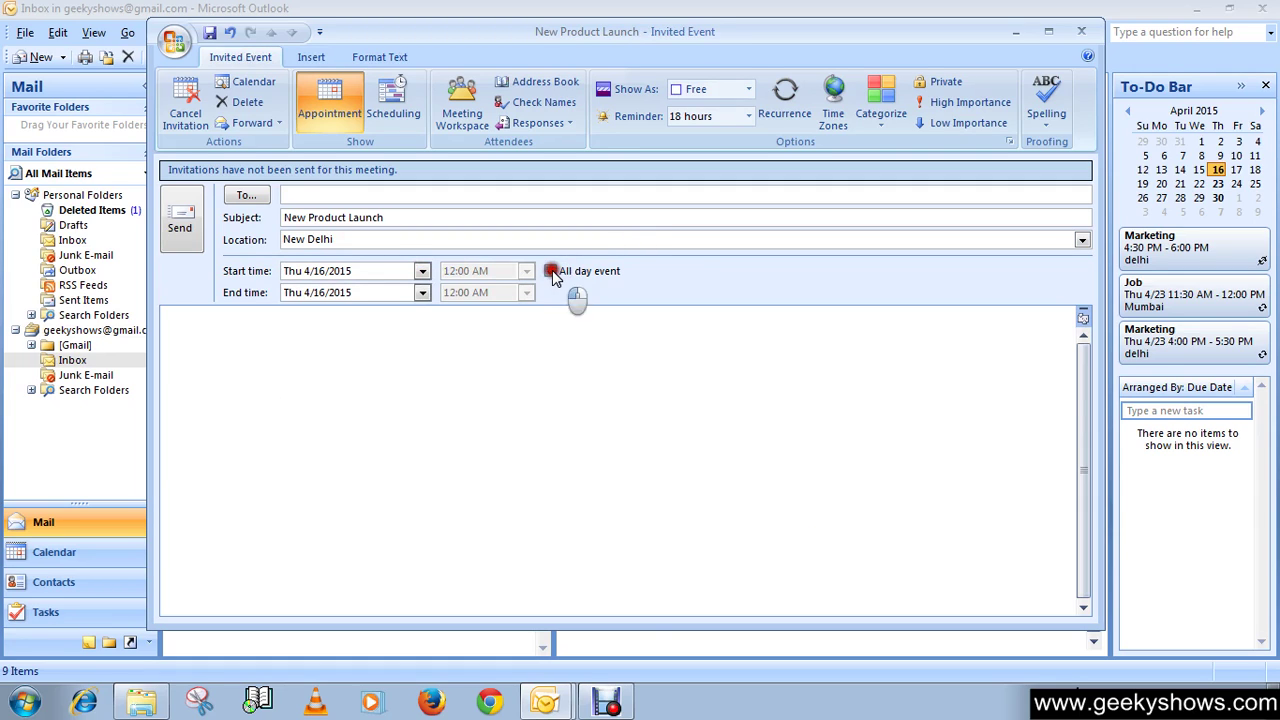
click(552, 270)
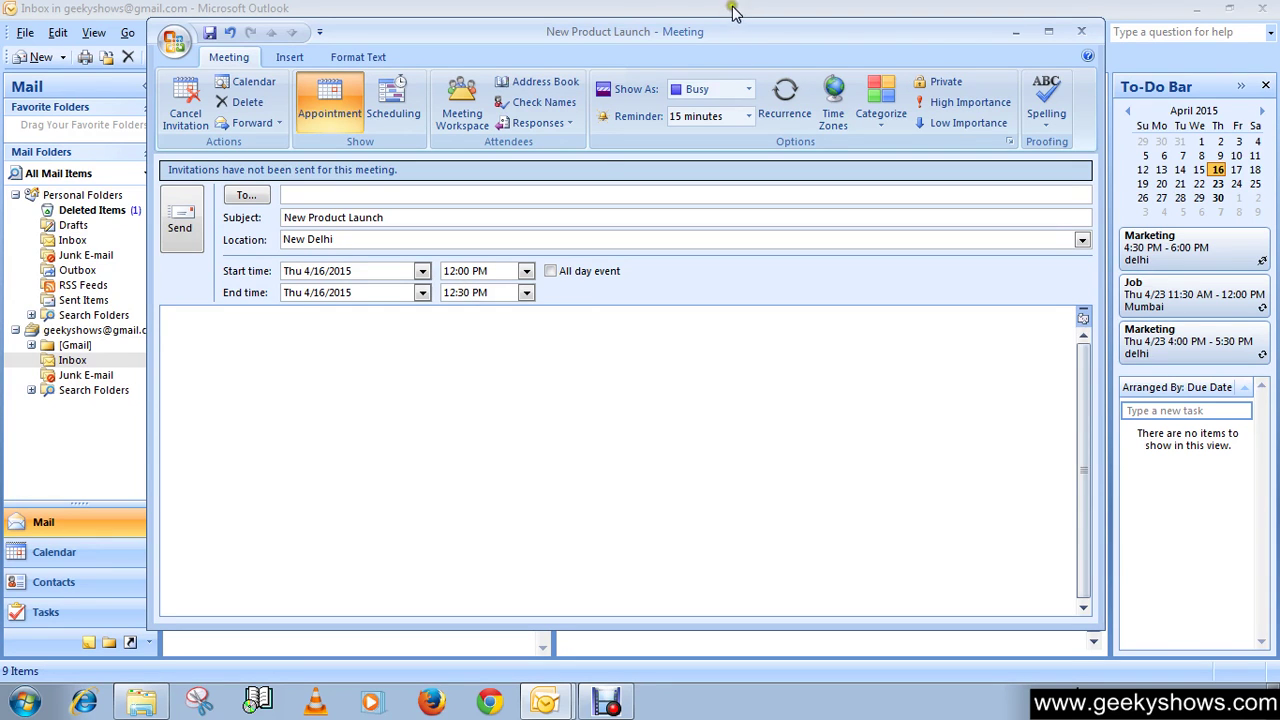
drag(688, 31, 692, 17)
- Look over the Insert ribbon options, then go back to the Meeting ribbon
click(638, 404)
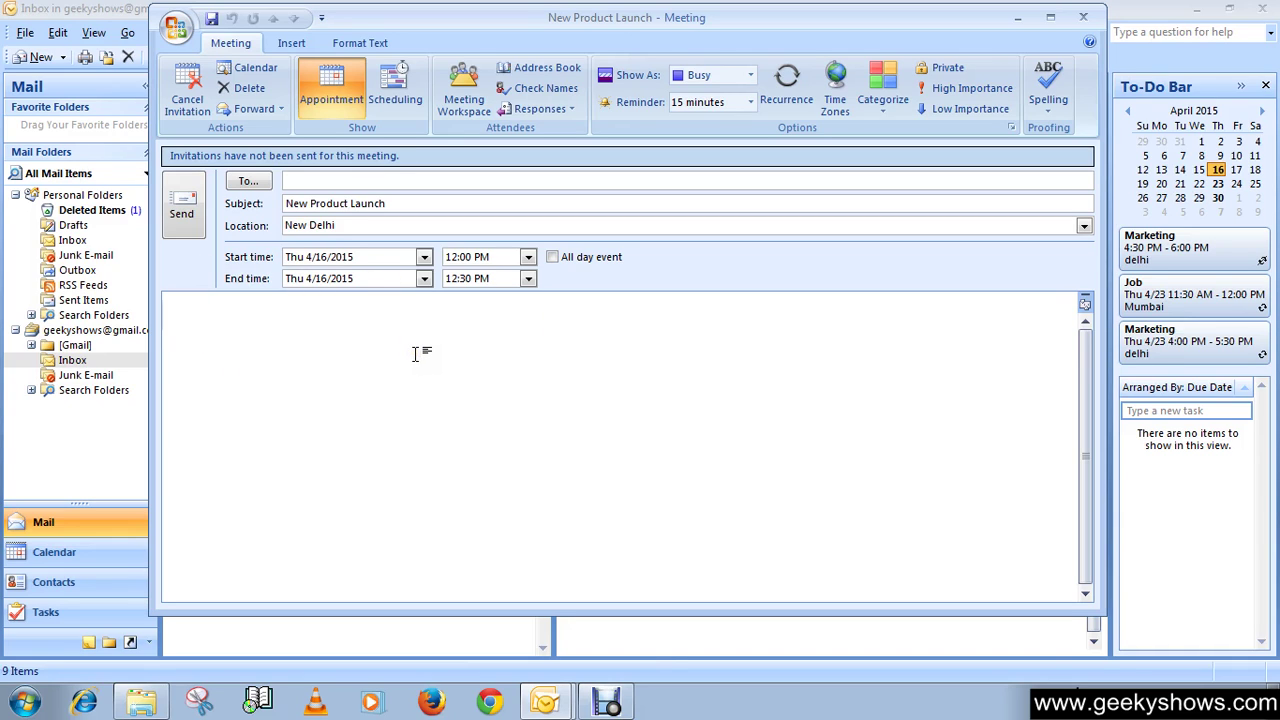
click(1088, 357)
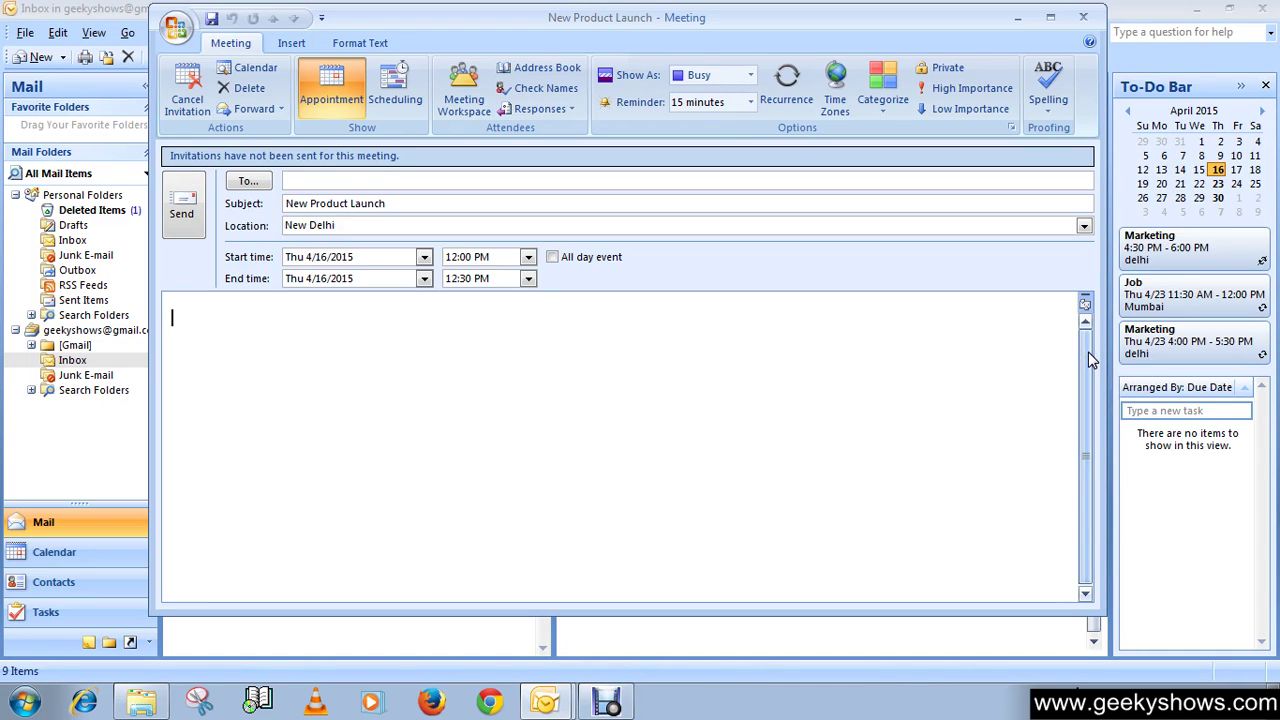
click(291, 44)
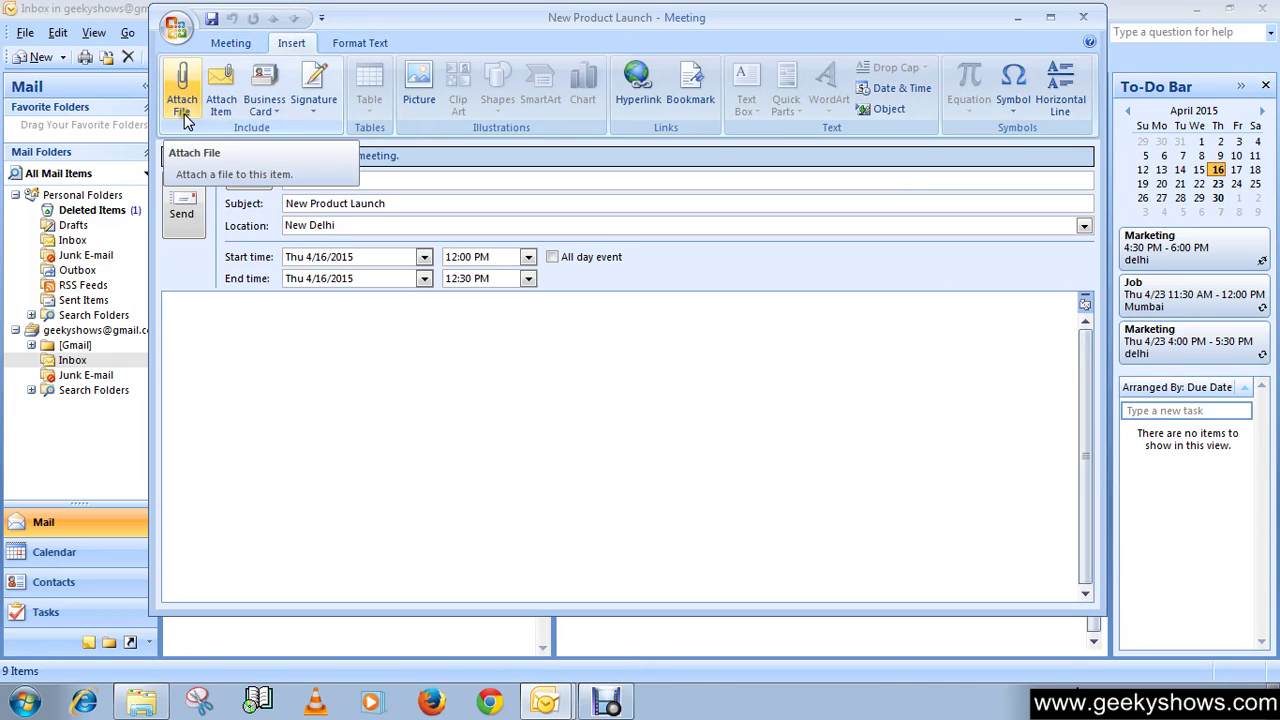
click(229, 43)
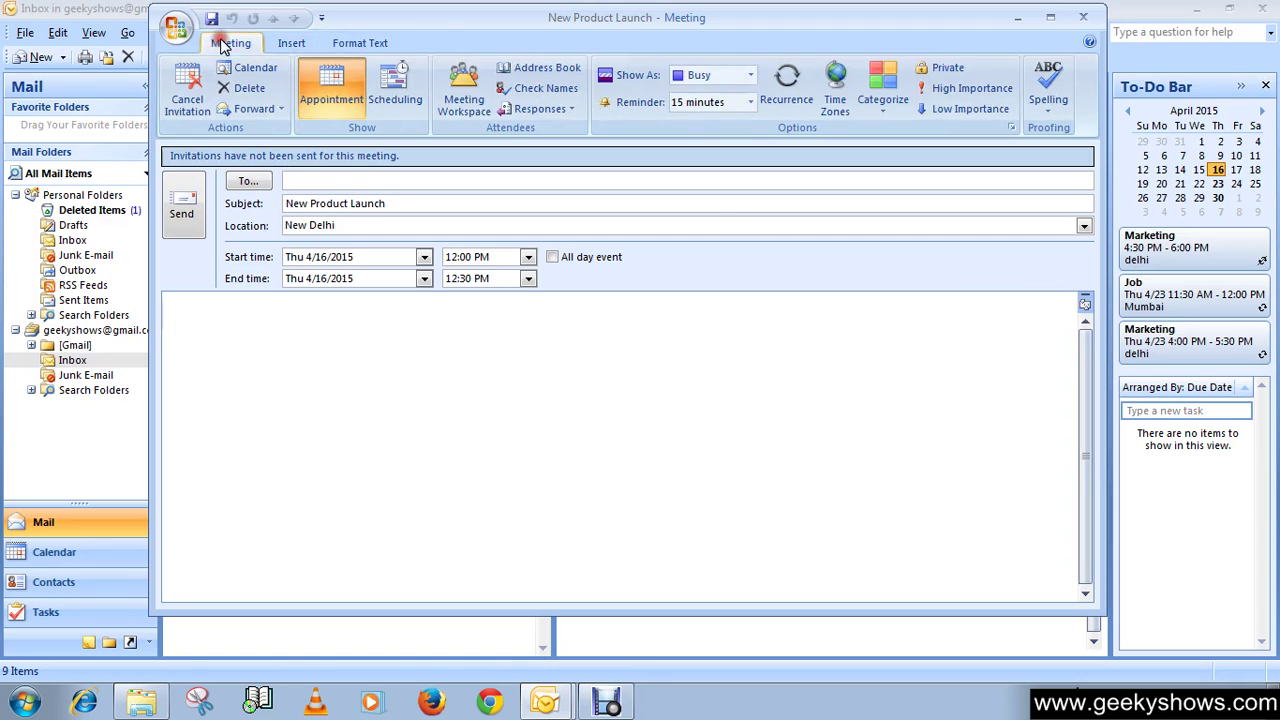
- Write the body note 'Everyone come with their own idea otherwise…', fixing typos along the way
click(284, 327)
text(Everyone)
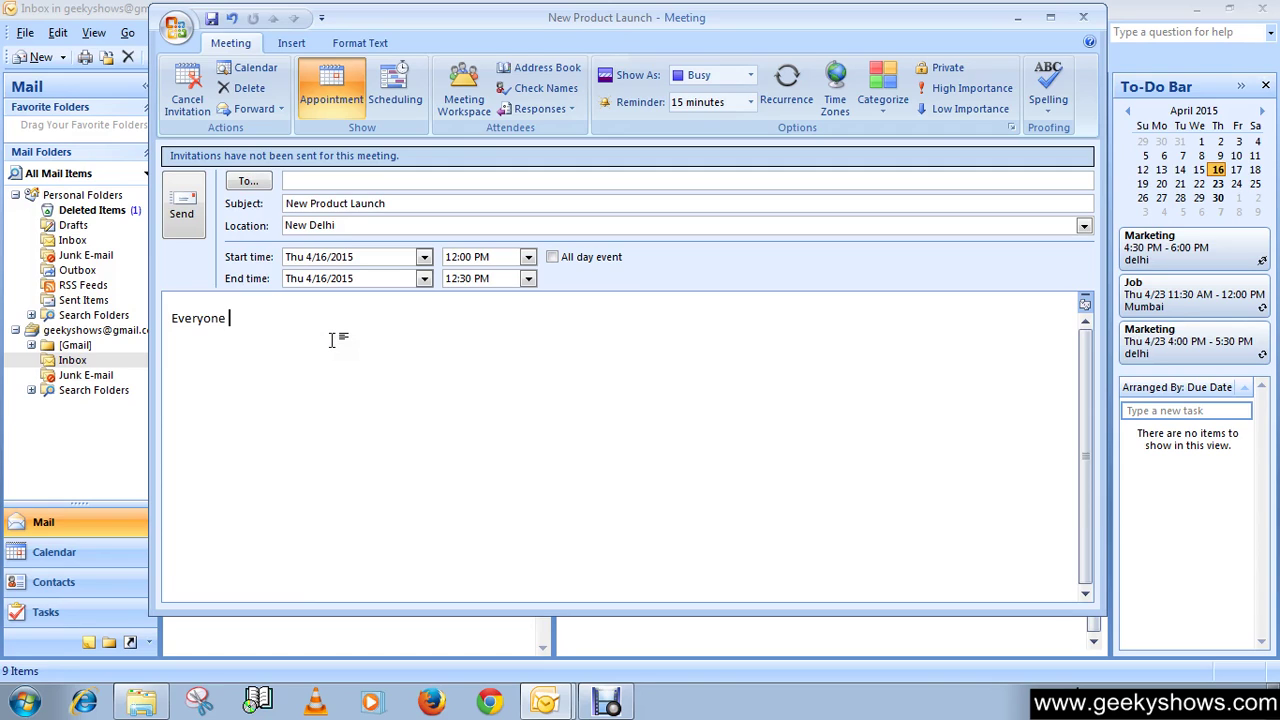
text( come with their idea oth)
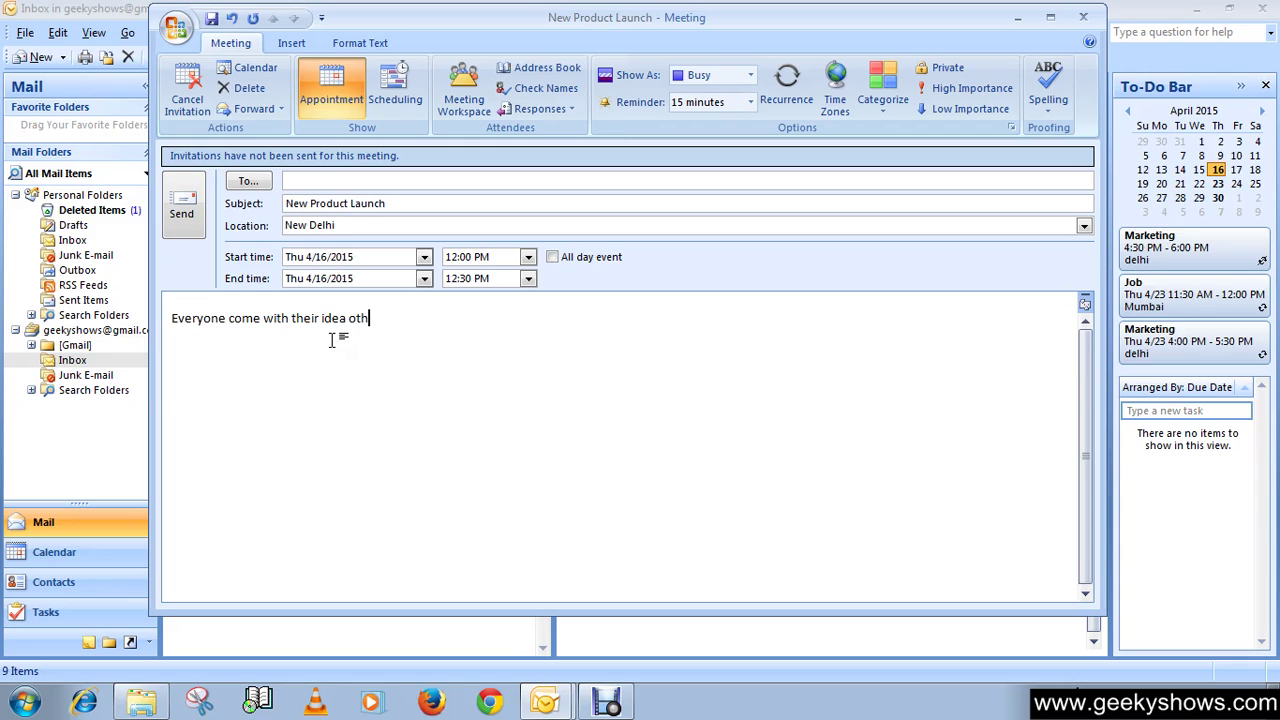
text(erwise I will fire u....)
click(321, 318)
text(o wn)
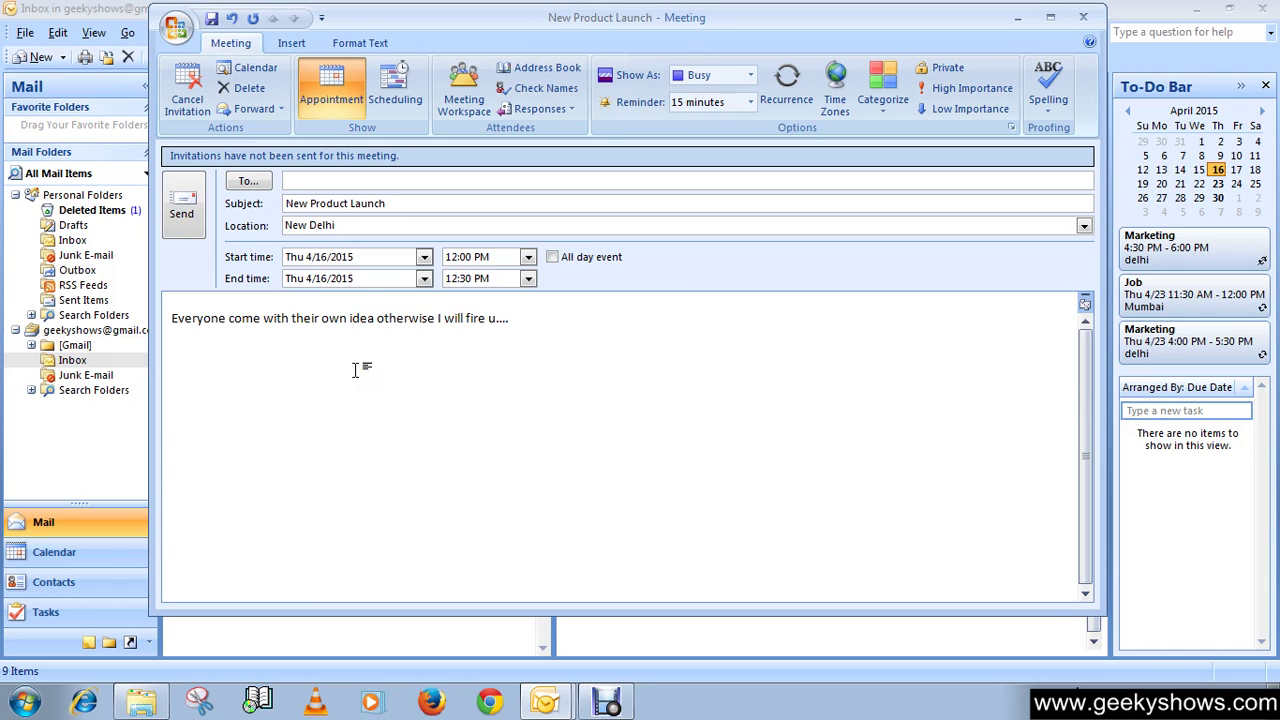
click(523, 352)
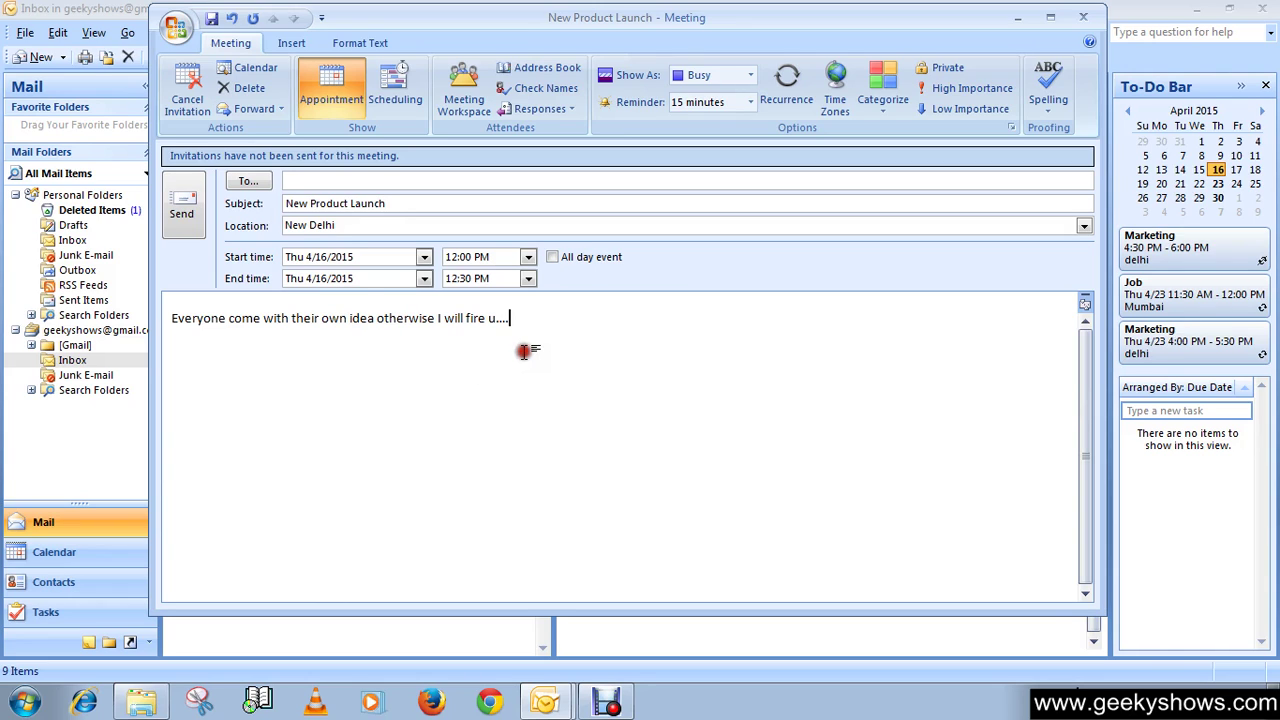
- In the Scheduling view, reschedule the meeting to 1:00–2:00 PM on Thu 4/16/2015
click(395, 100)
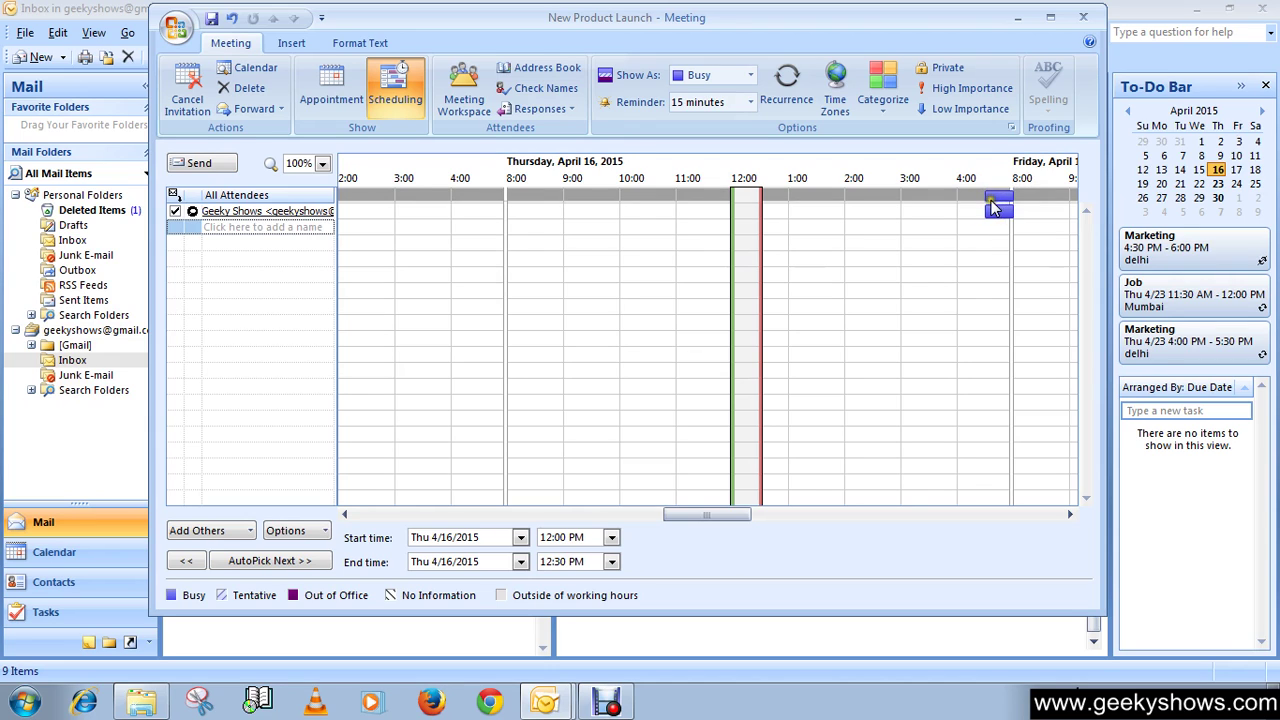
mouse_move(992, 210)
drag(761, 290, 840, 291)
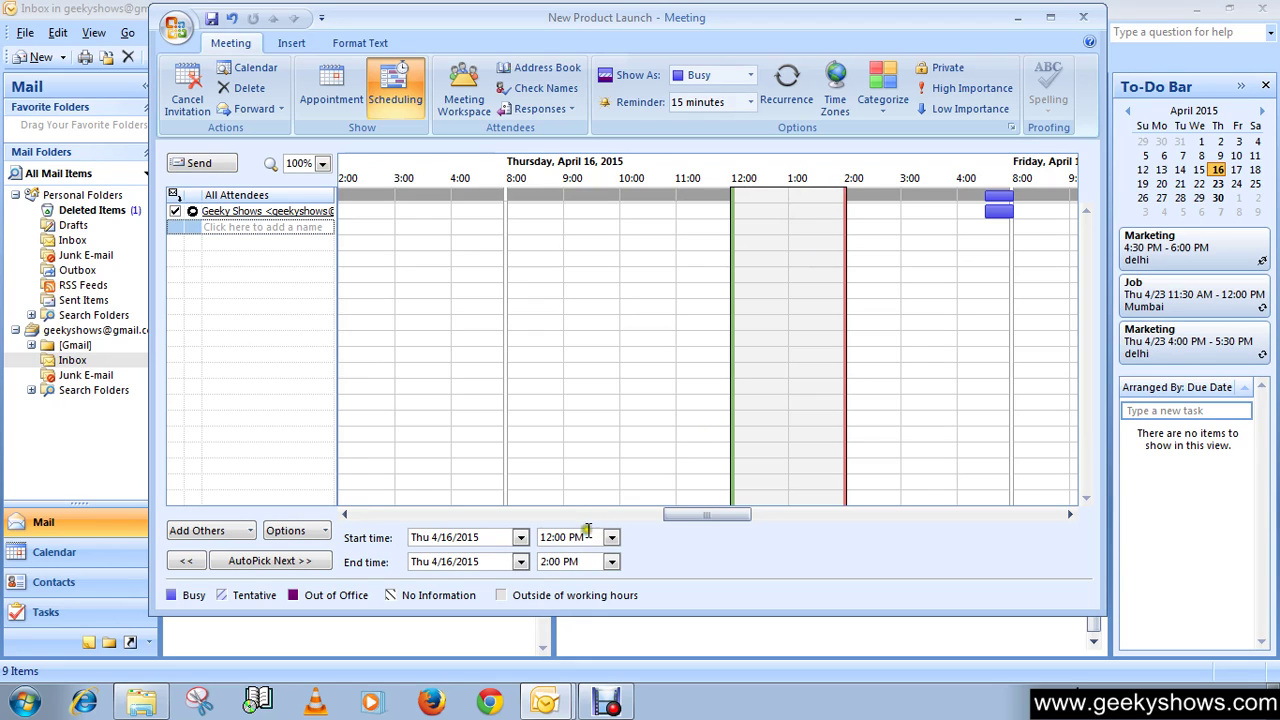
drag(734, 355, 785, 355)
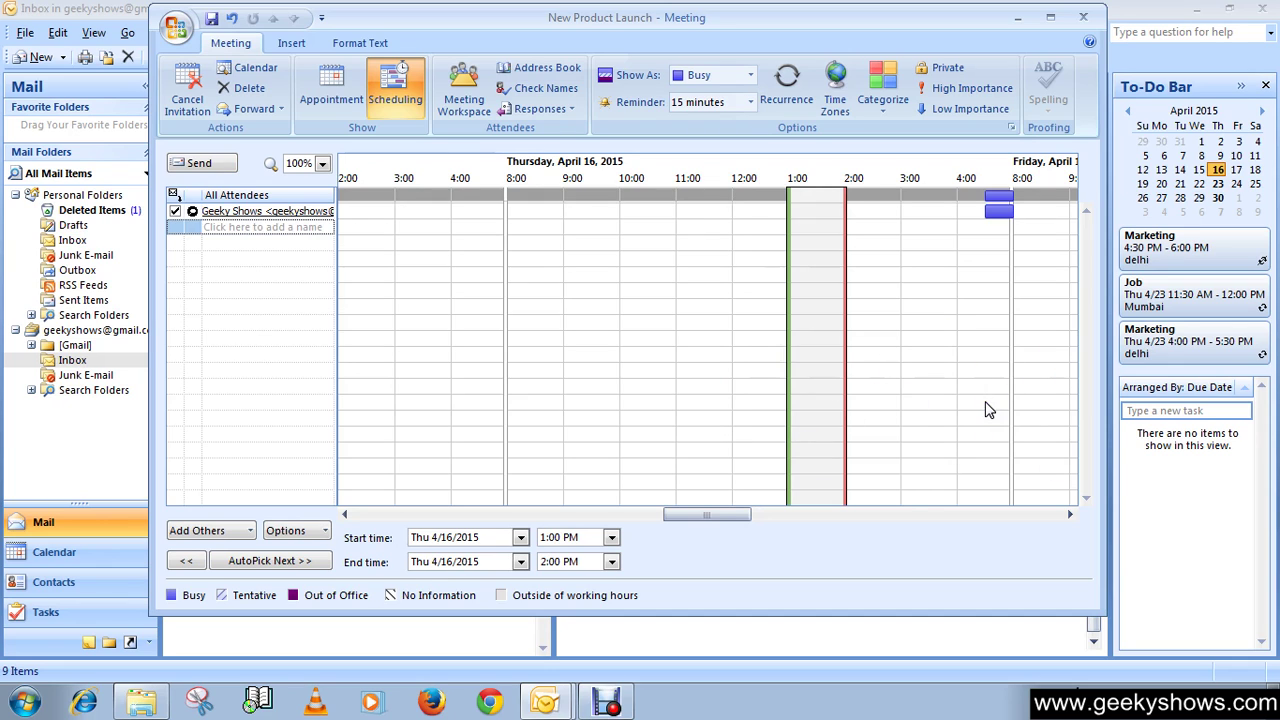
mouse_move(716, 512)
mouse_down()
mouse_move(775, 518)
mouse_move(720, 520)
mouse_up()
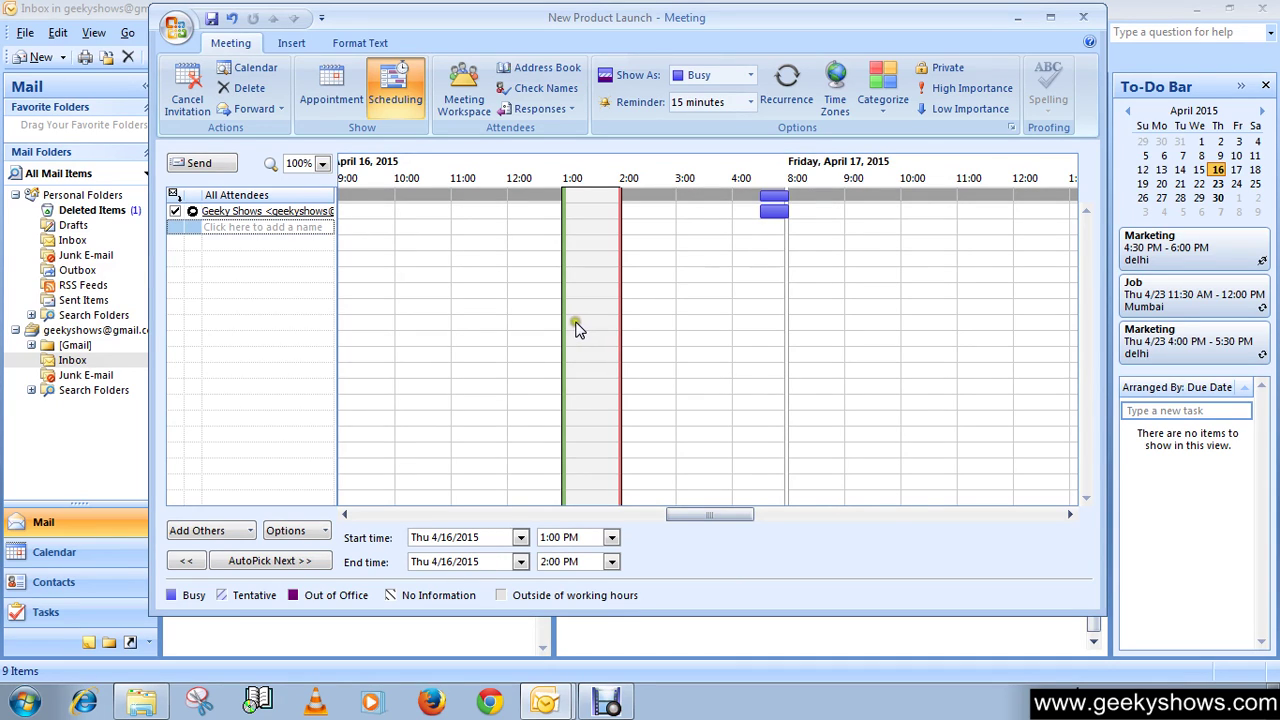
click(612, 317)
- Open the Select Attendees and Resources contacts list from Add Others > Add from Address Book
click(247, 532)
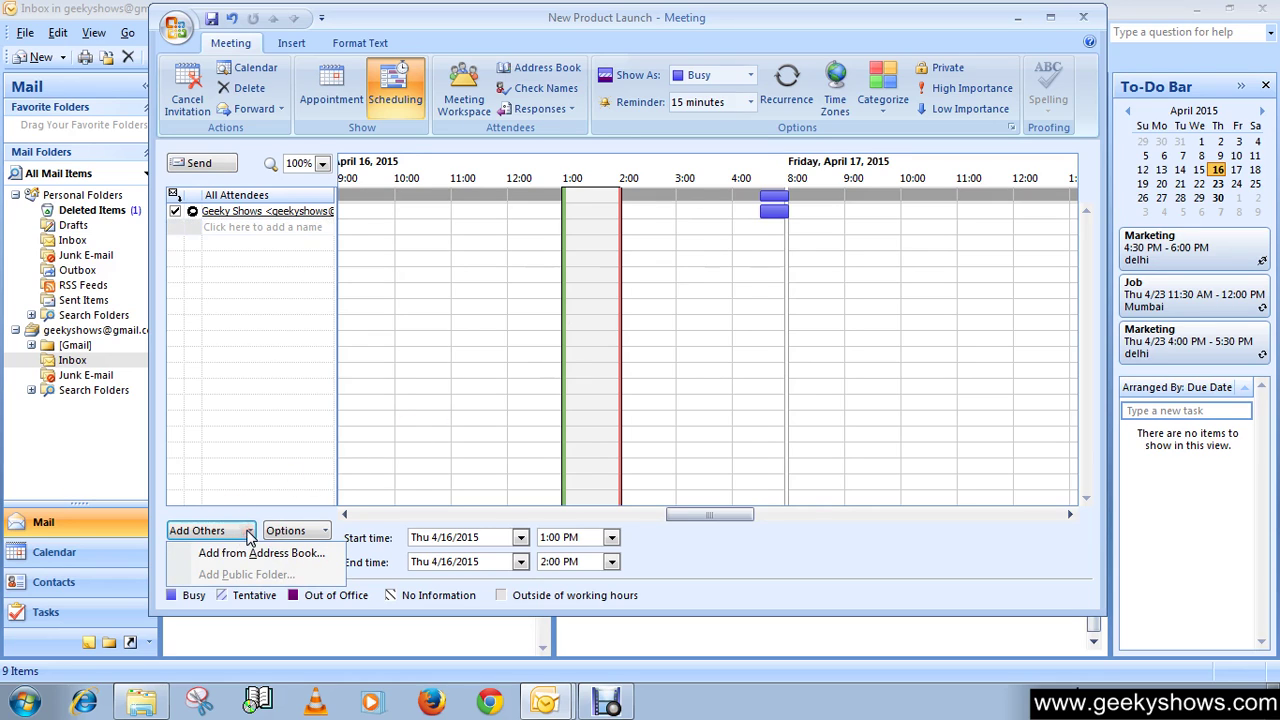
click(222, 537)
click(228, 537)
click(238, 554)
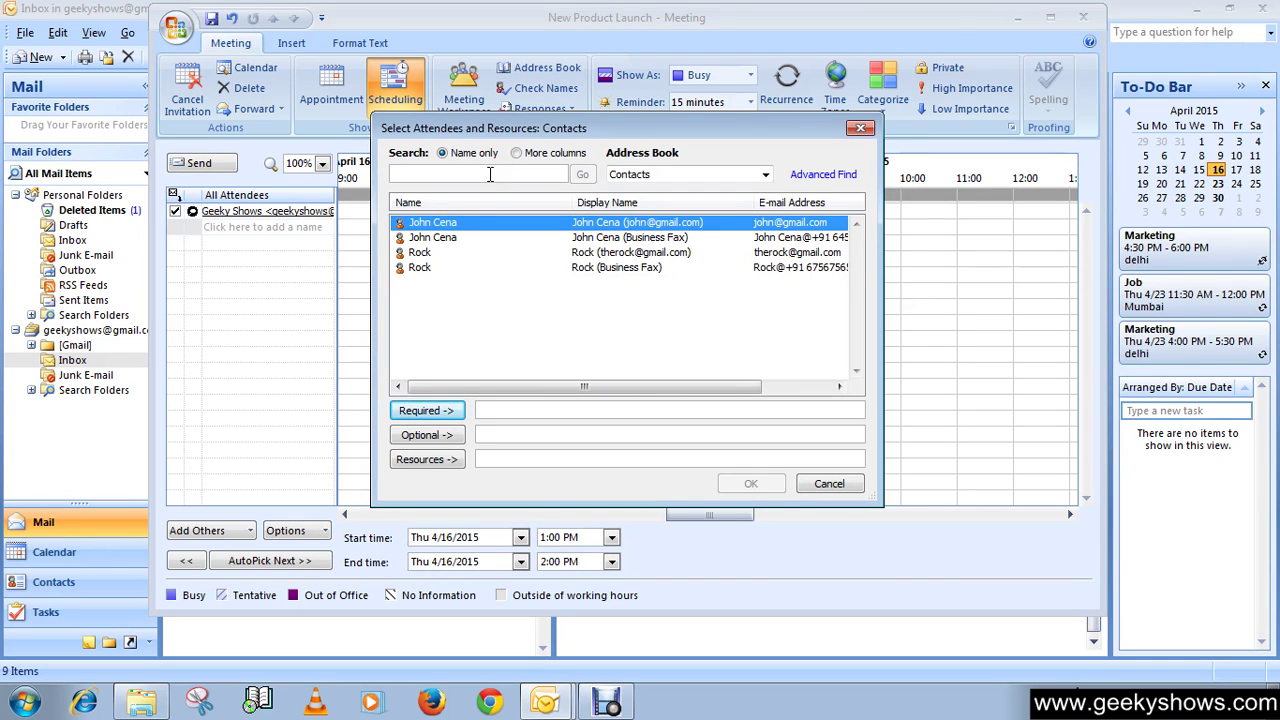
- Add the first contact as a required attendee
click(445, 222)
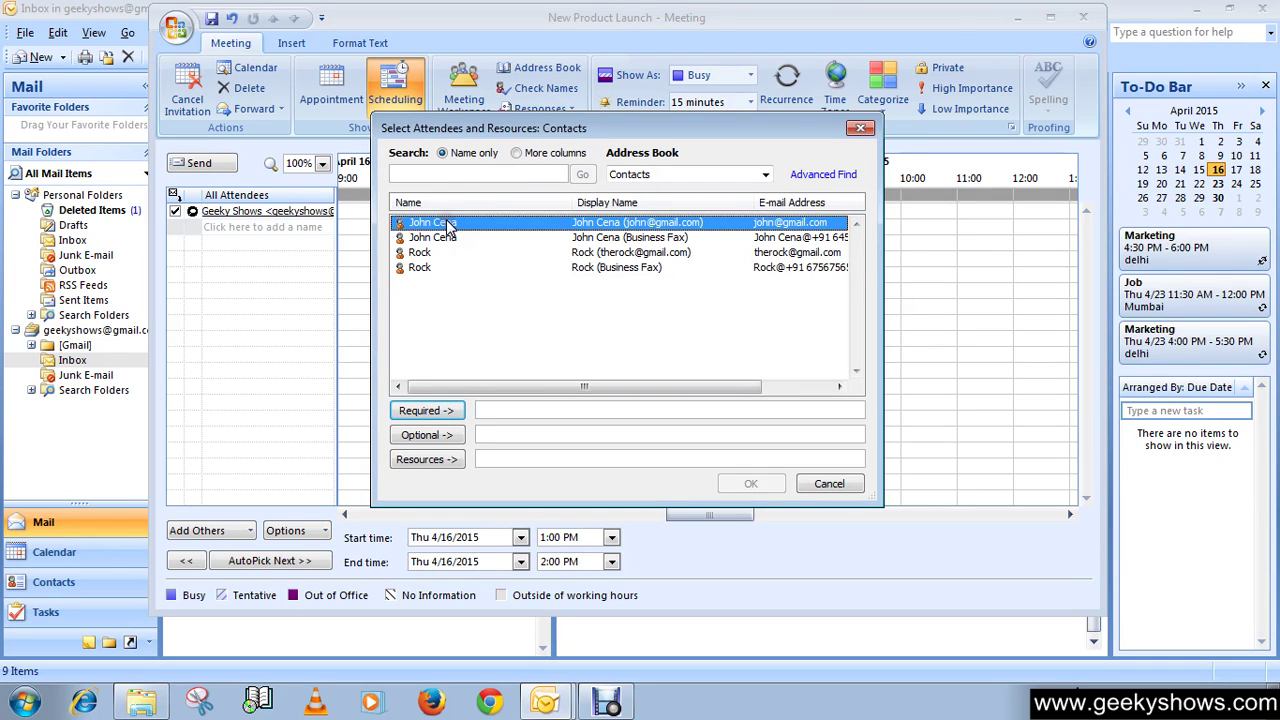
click(468, 254)
click(450, 268)
click(447, 240)
click(440, 223)
click(435, 253)
click(450, 269)
click(438, 239)
click(445, 226)
click(444, 411)
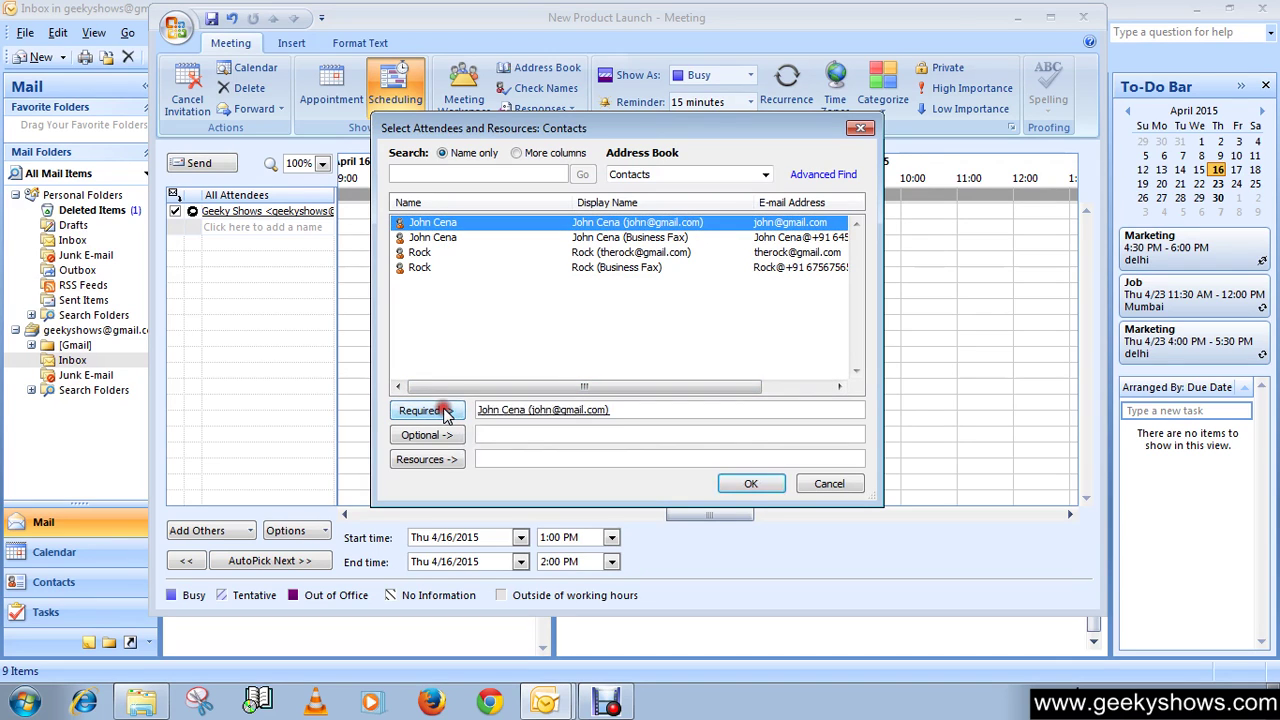
- Add the second contact as an optional attendee
click(506, 433)
click(428, 253)
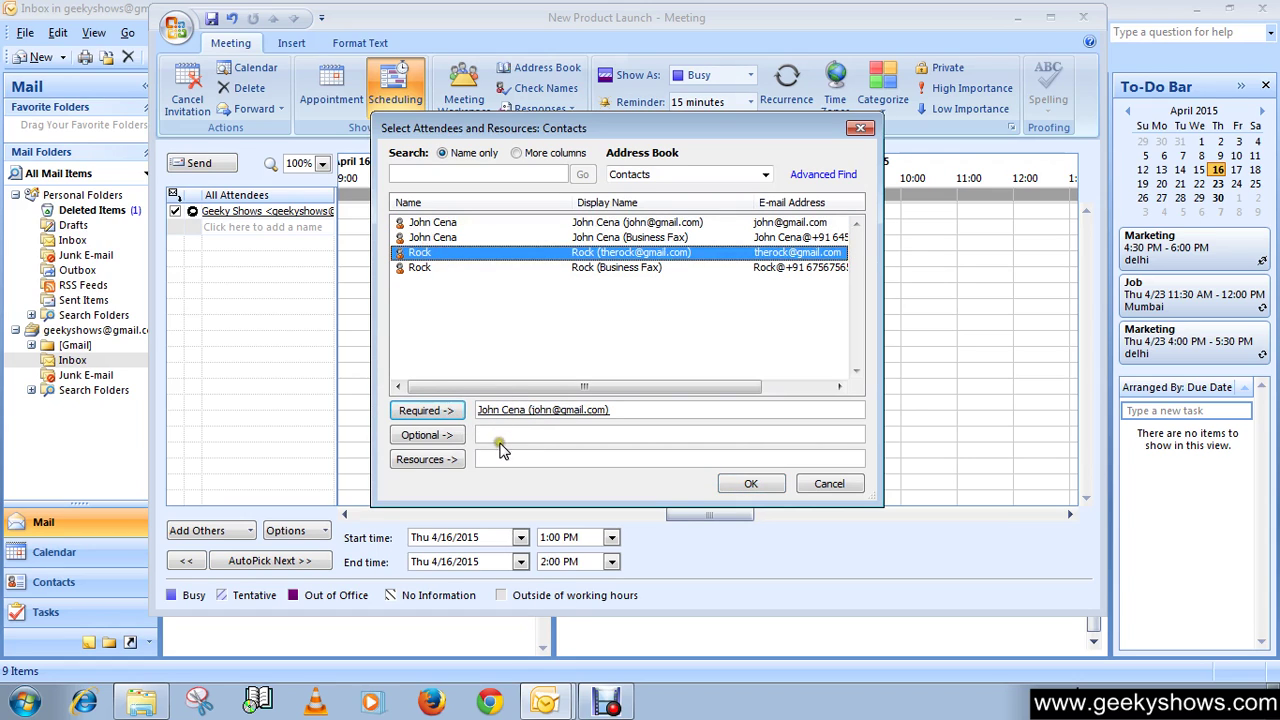
click(446, 434)
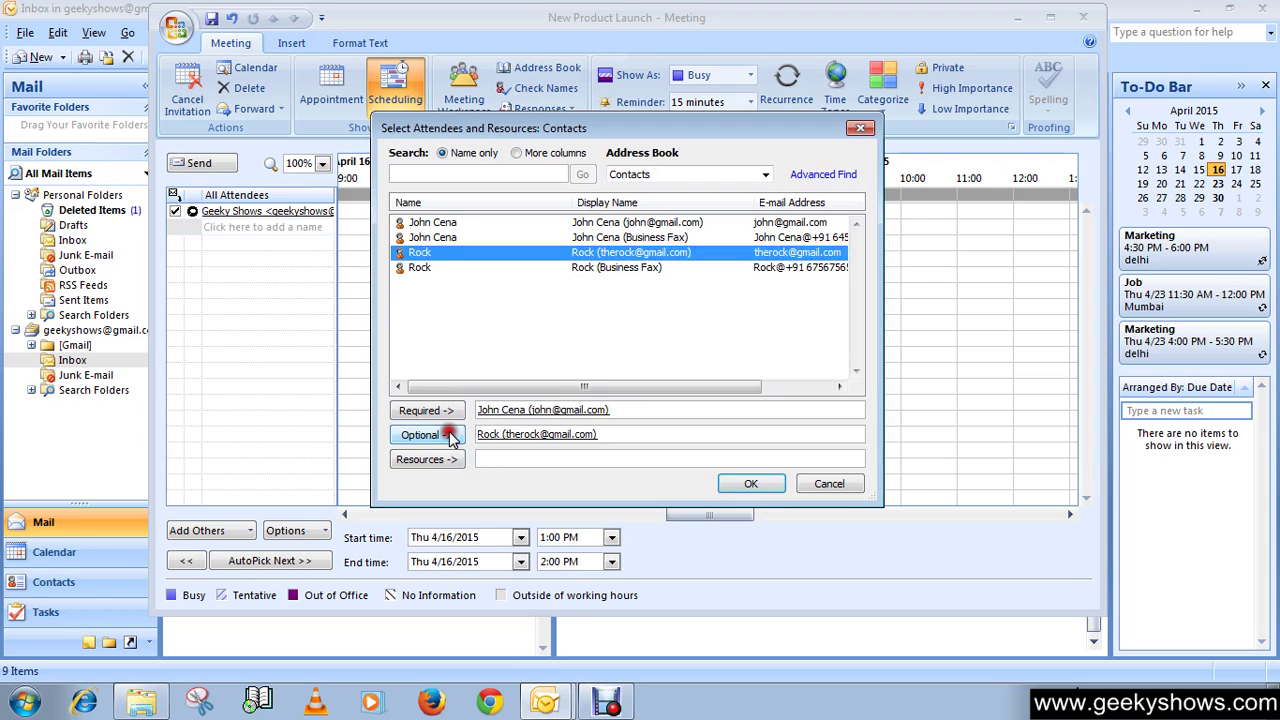
click(494, 457)
click(541, 458)
- Confirm the two chosen contacts so they join the meeting's attendee list
click(748, 485)
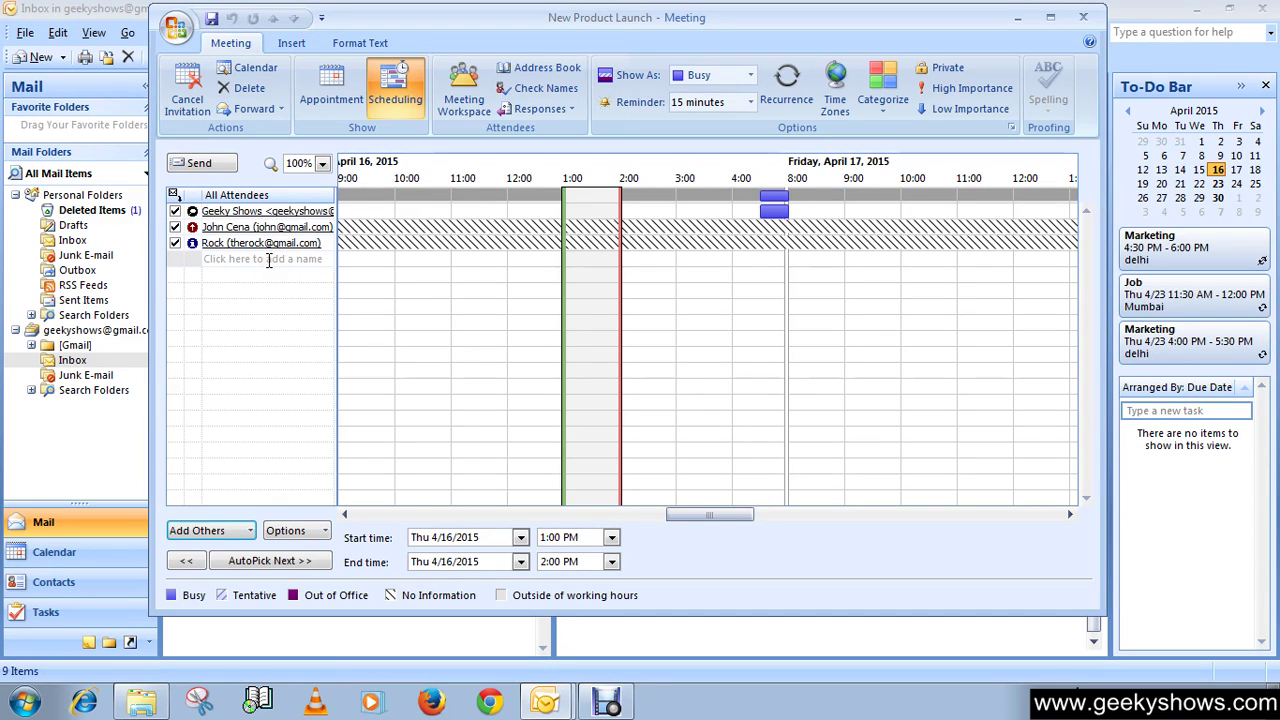
mouse_move(421, 227)
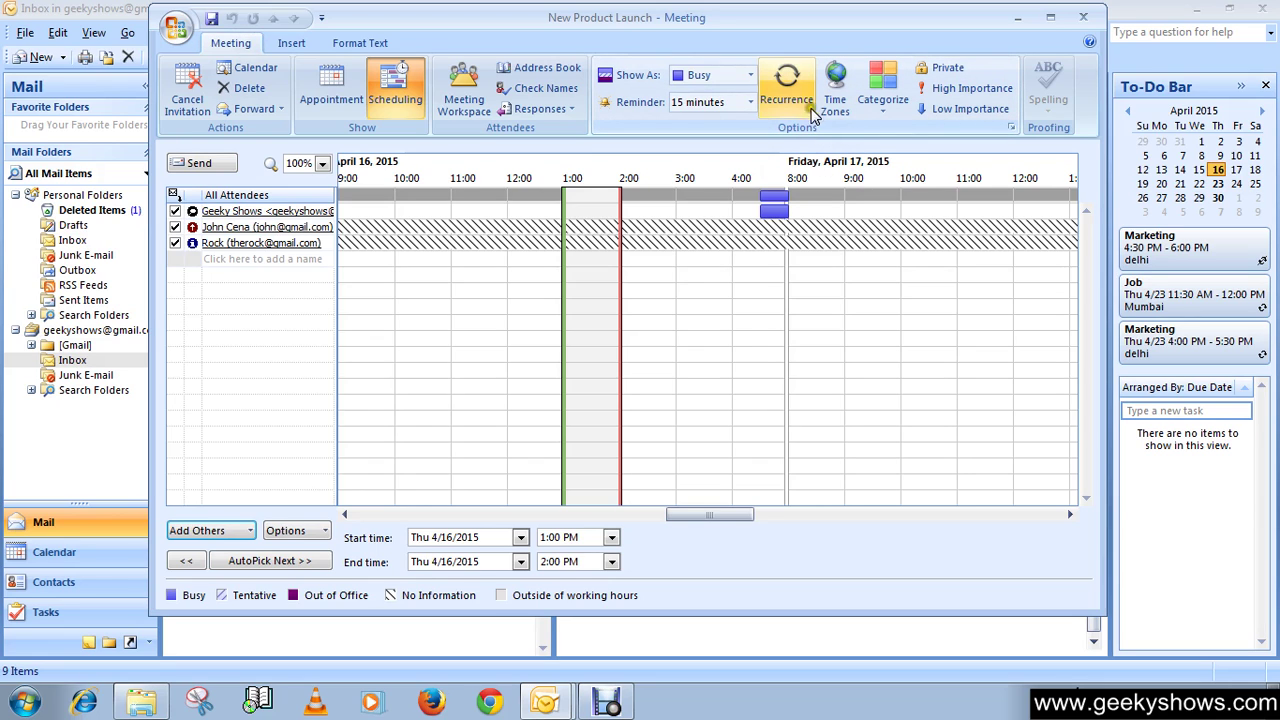
- Make the weekly Thursday series, starting 4/16/2015, end after 4 occurrences
click(789, 84)
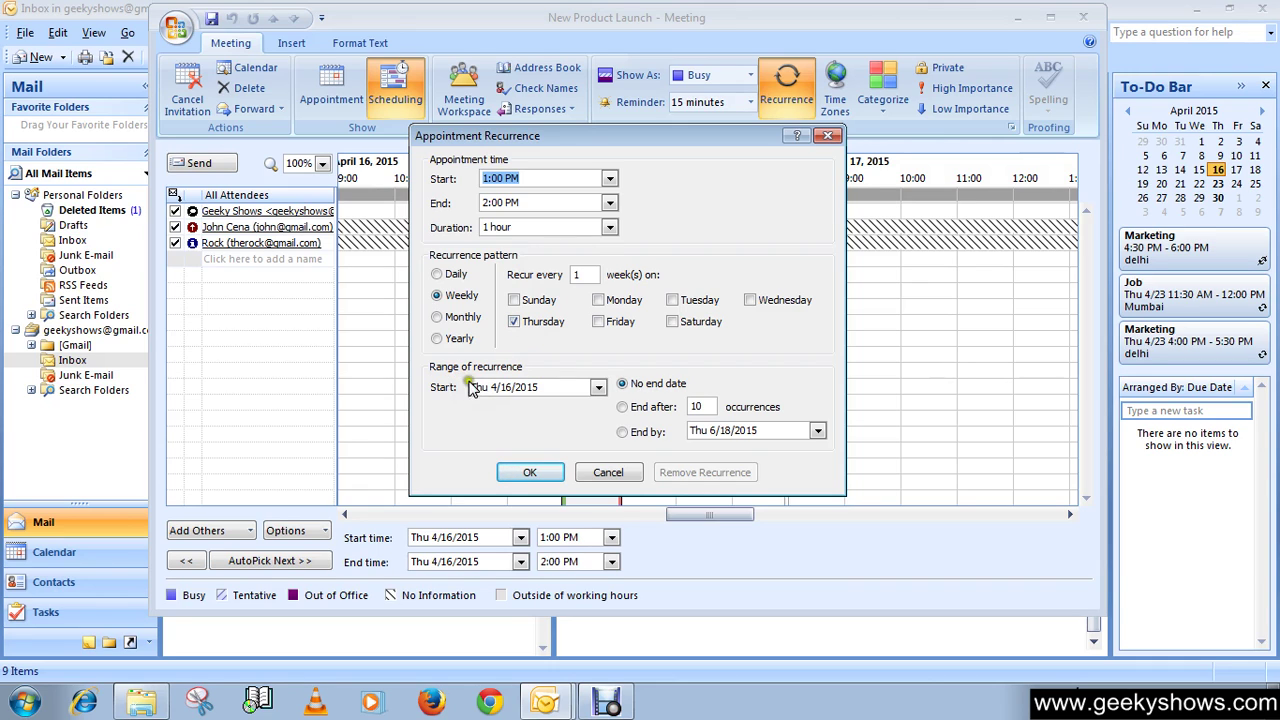
click(599, 387)
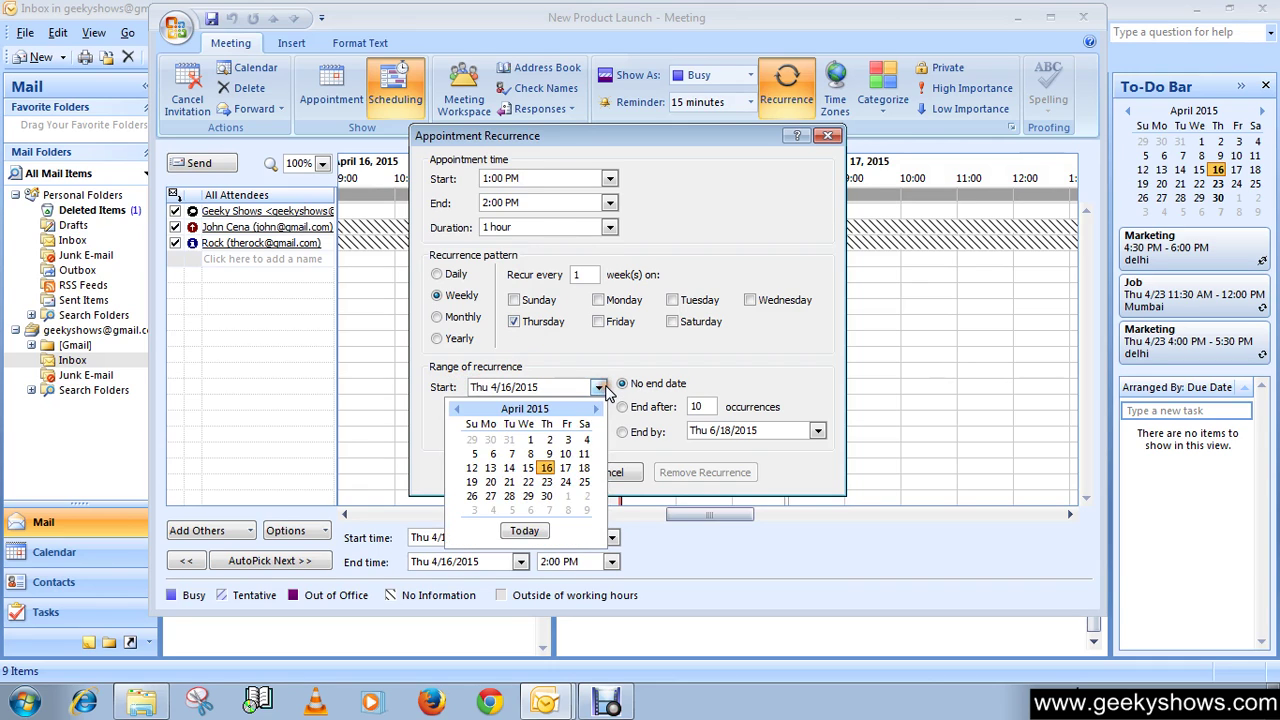
click(599, 388)
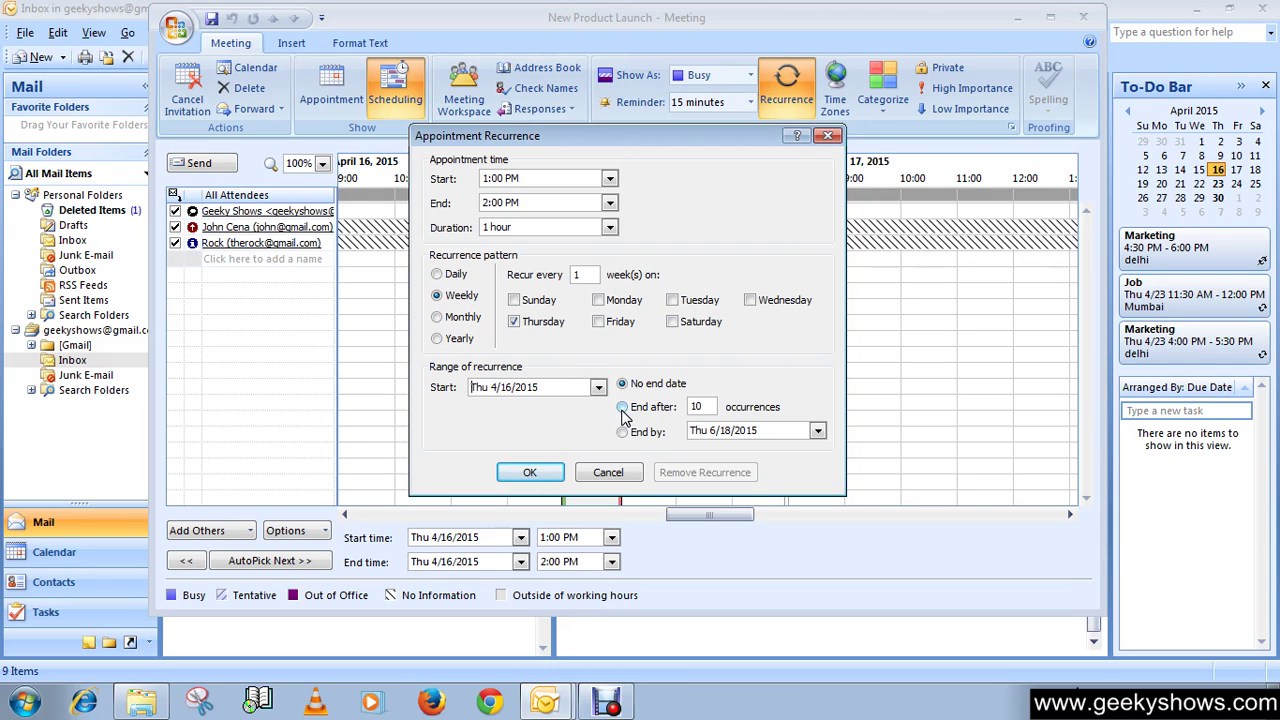
click(622, 408)
double_click(700, 410)
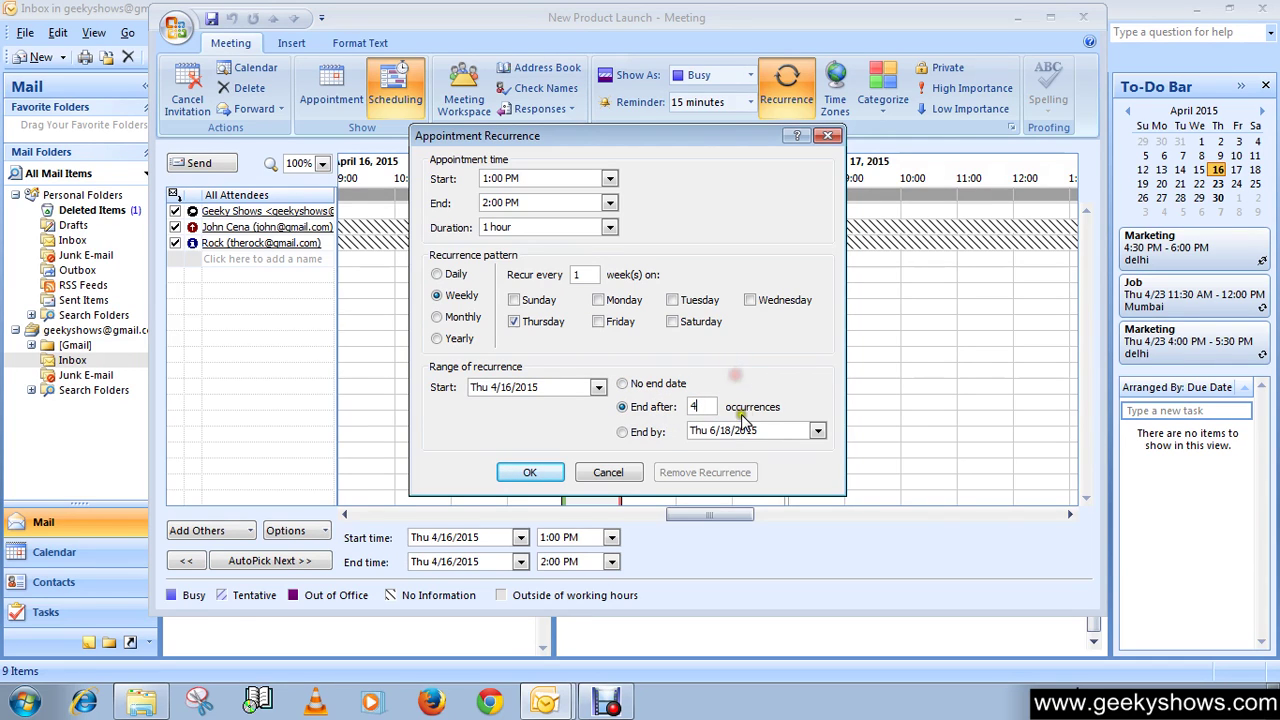
click(529, 476)
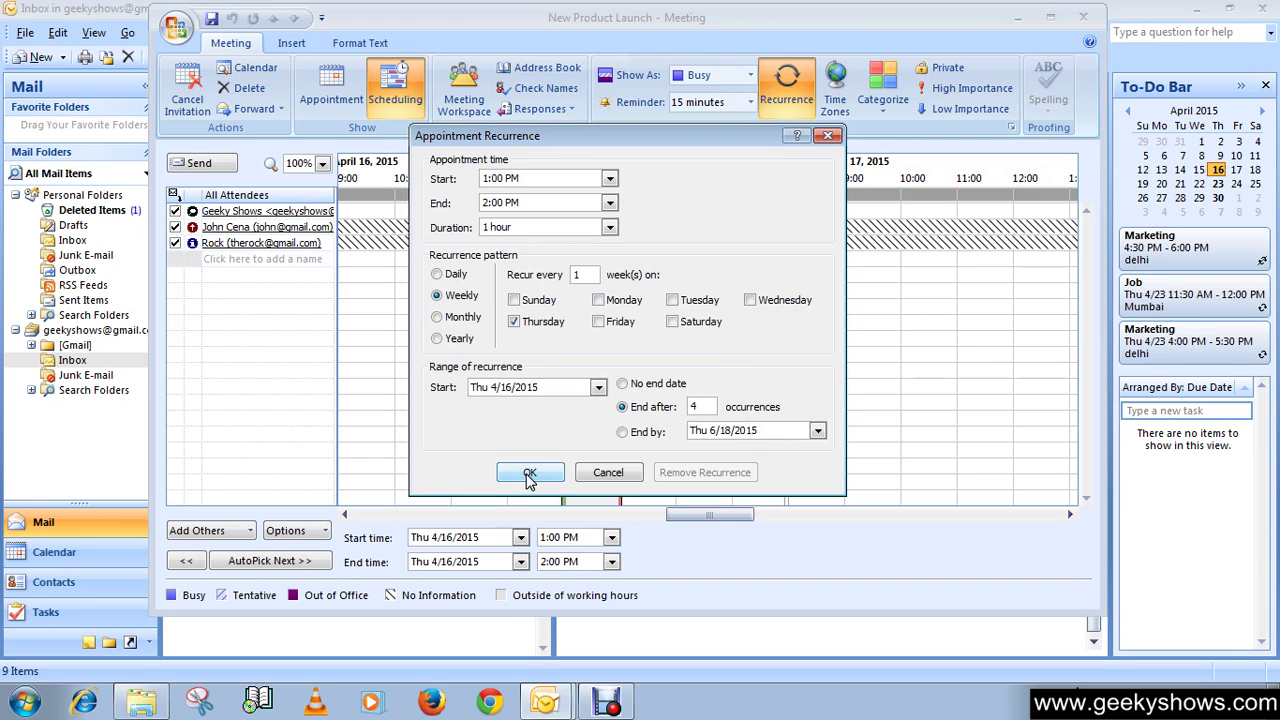
- Apply the recurrence and check the summary: every Thursday, 4/16/2015 to 5/7/2015, 1:00–2:00 PM
click(529, 476)
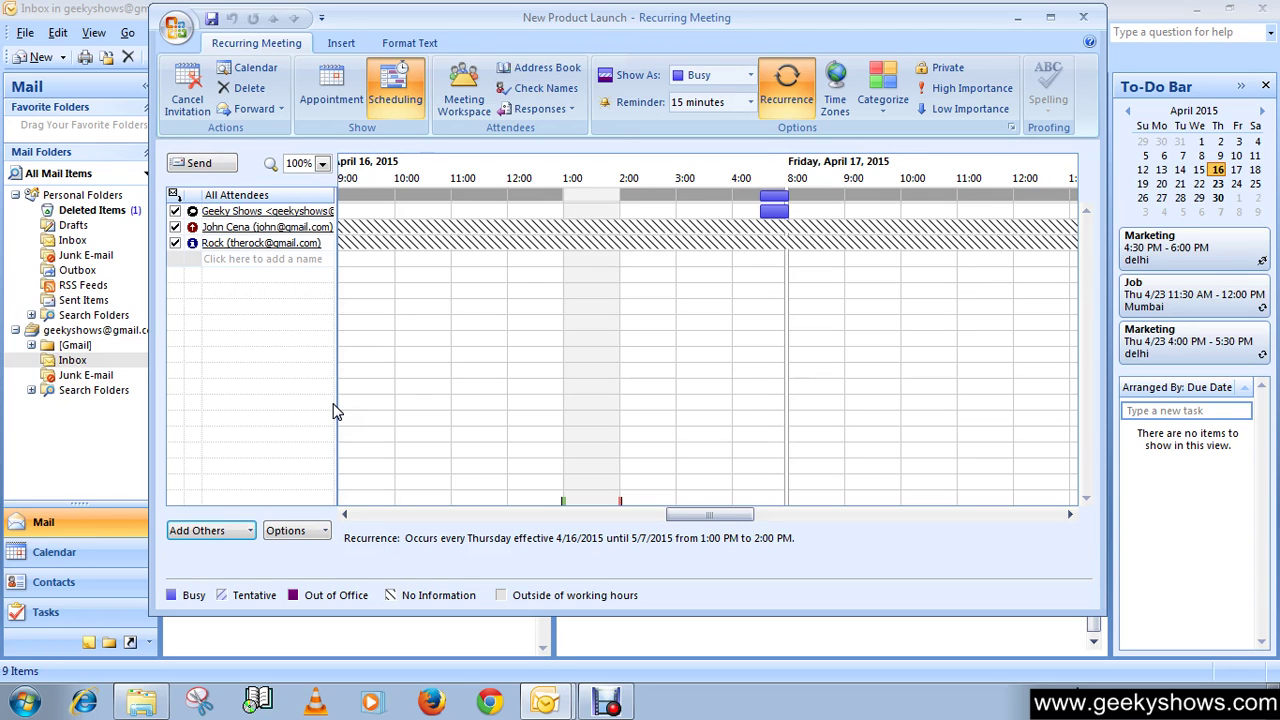
drag(685, 507, 364, 513)
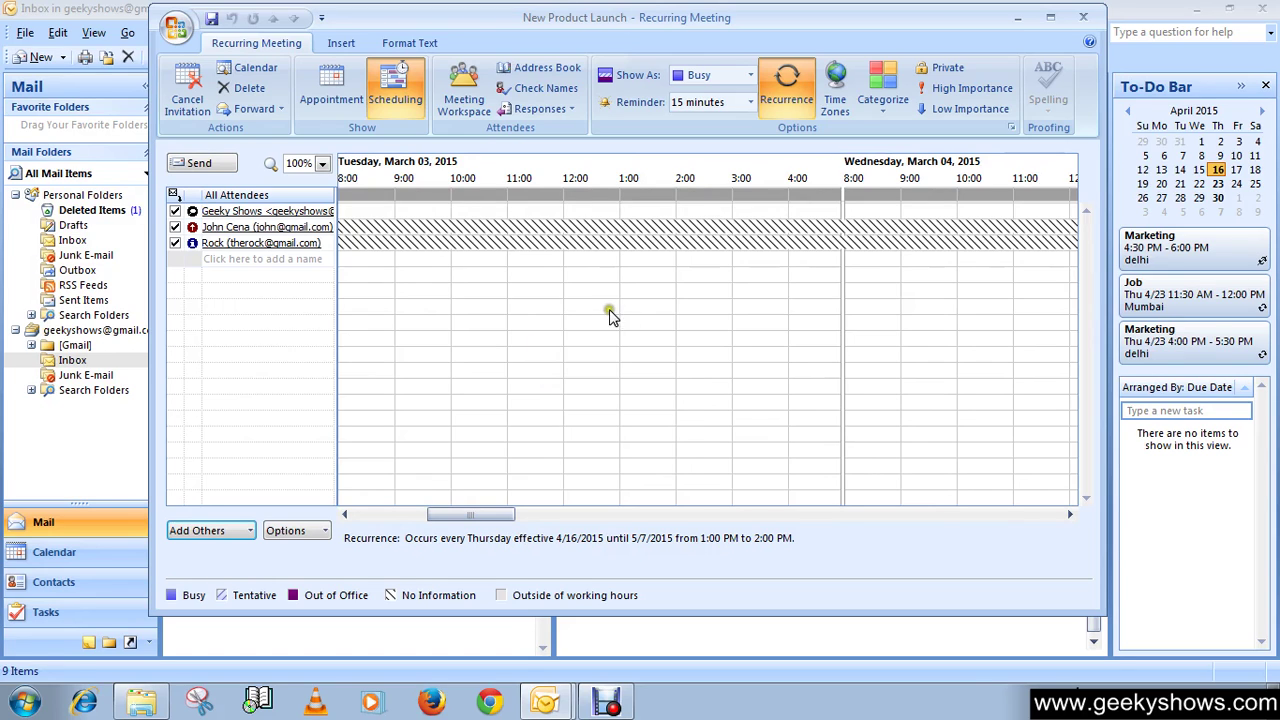
drag(480, 514, 366, 515)
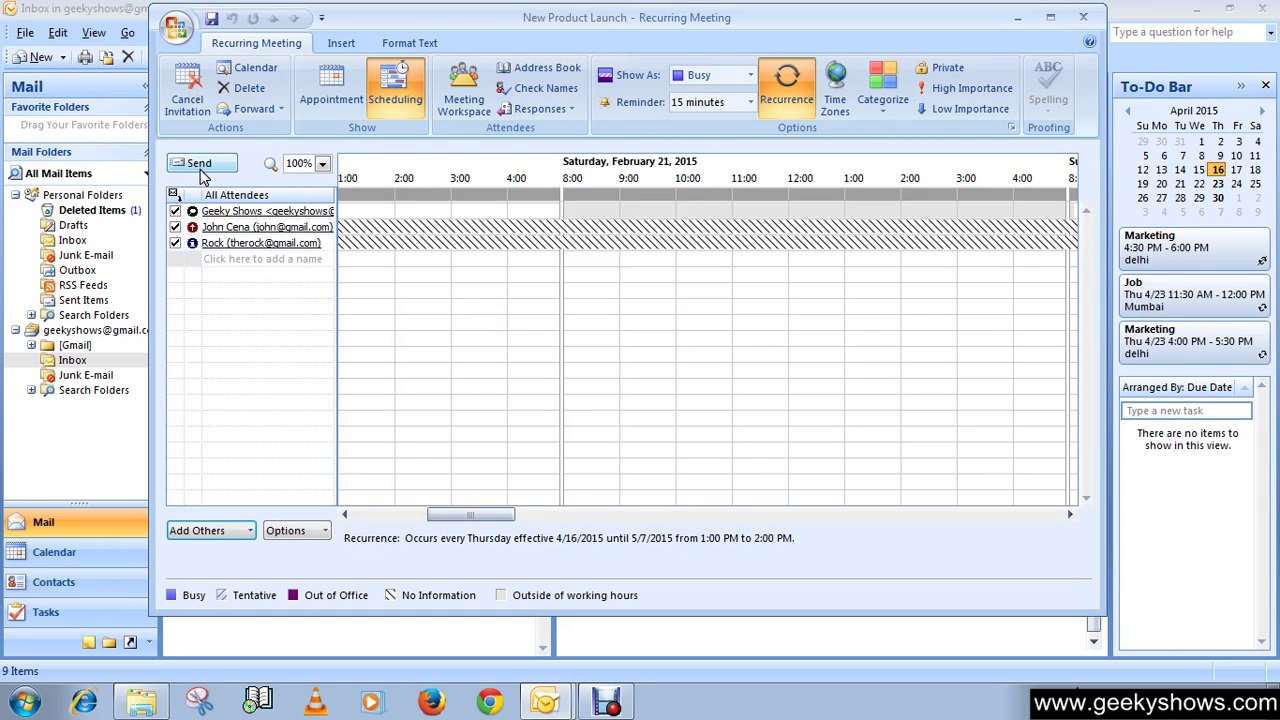
drag(466, 514, 346, 509)
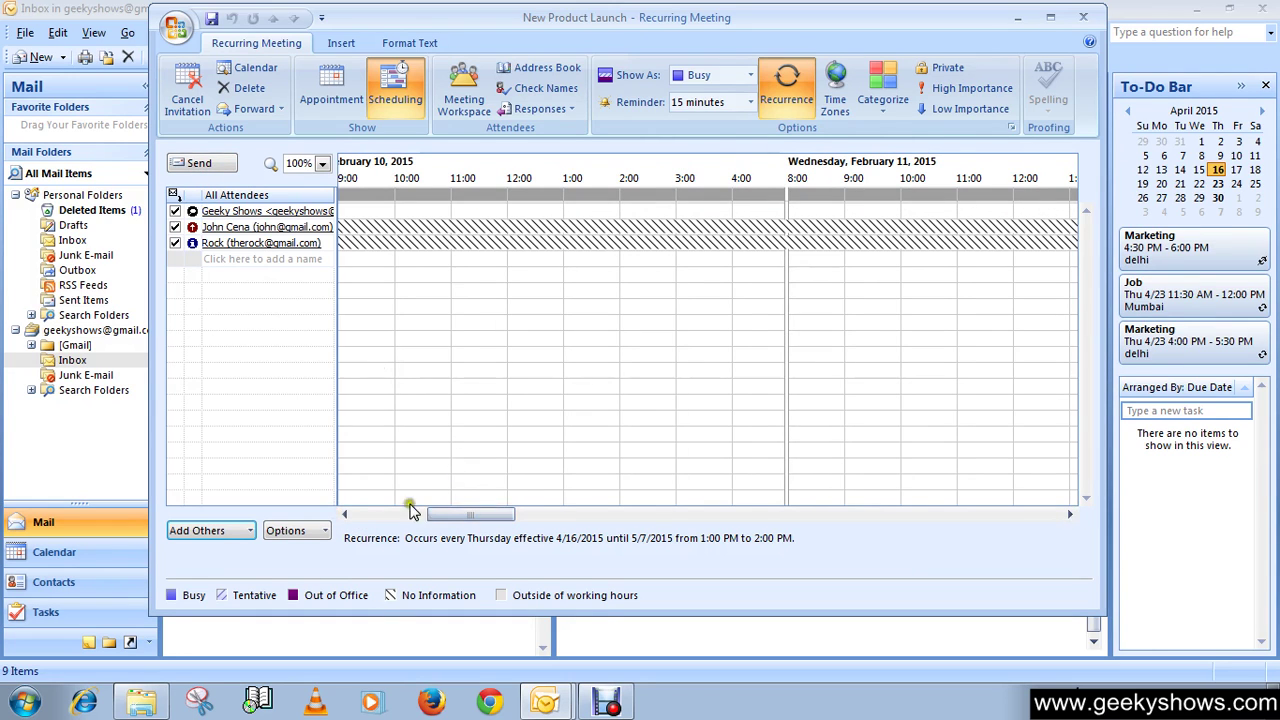
mouse_move(429, 515)
mouse_down()
mouse_move(357, 517)
mouse_move(450, 518)
mouse_up()
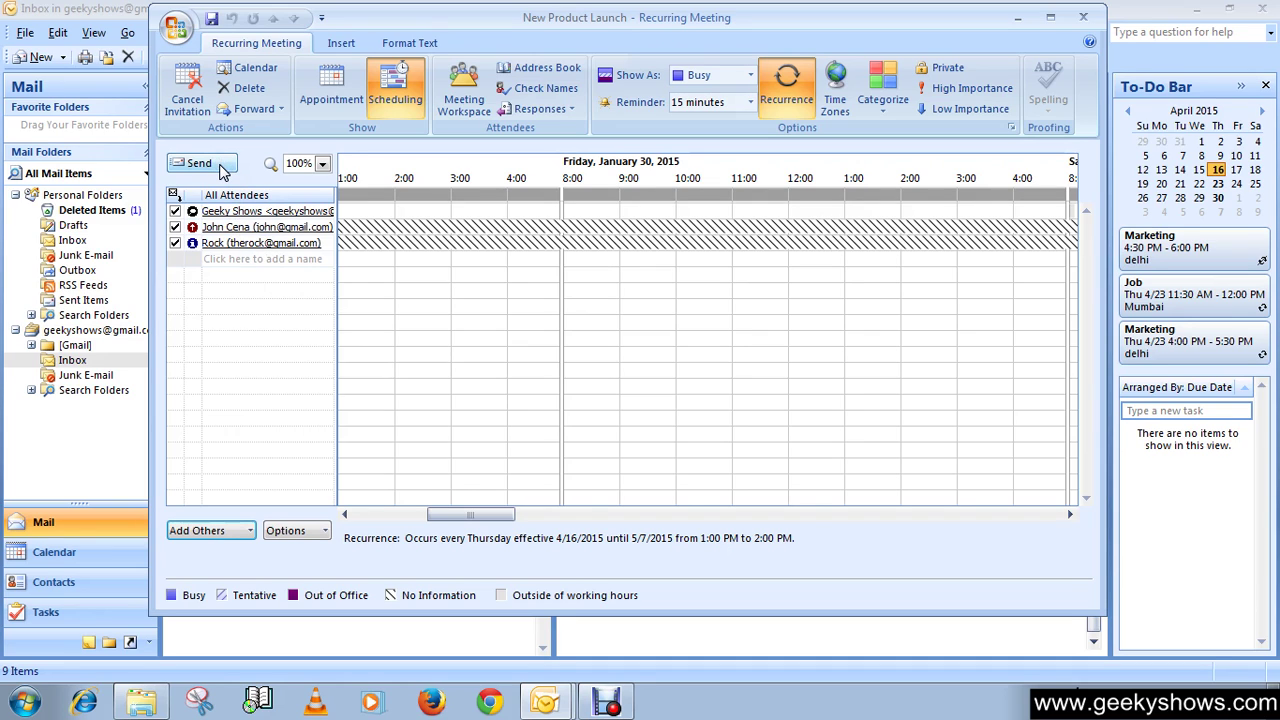
- Exclude the first contact, then save and close the meeting without sending it
click(175, 228)
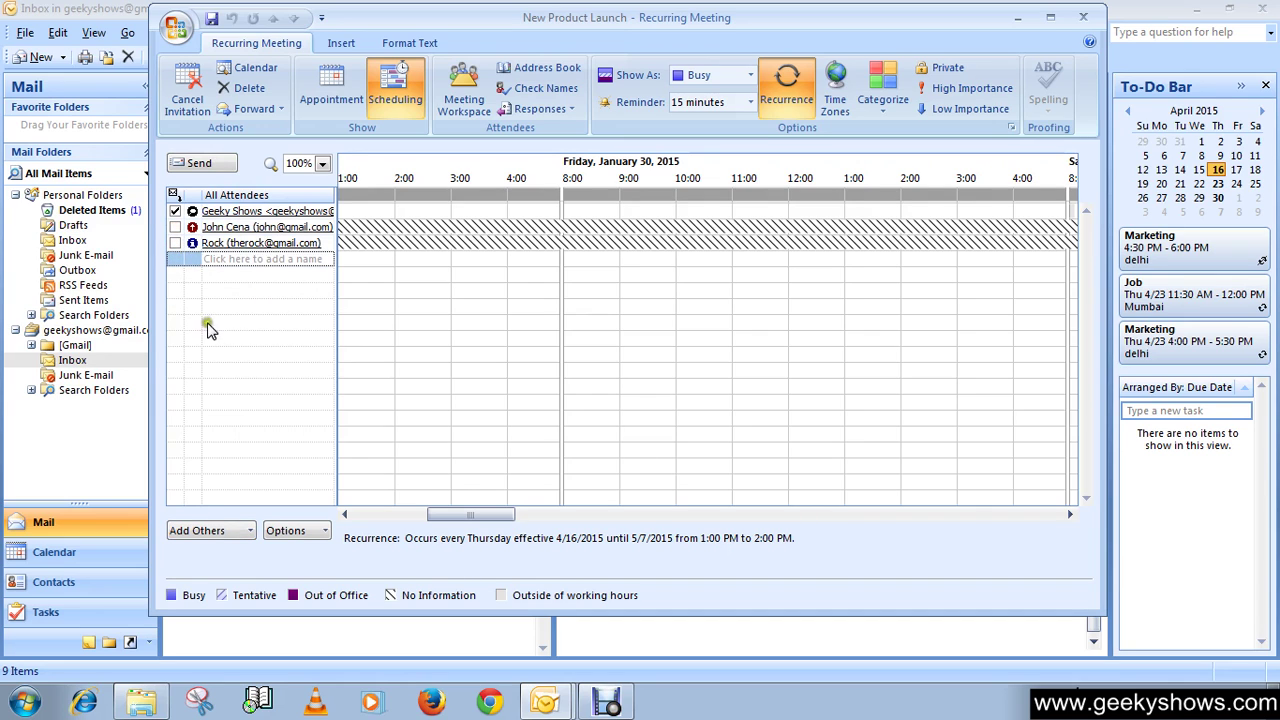
click(199, 163)
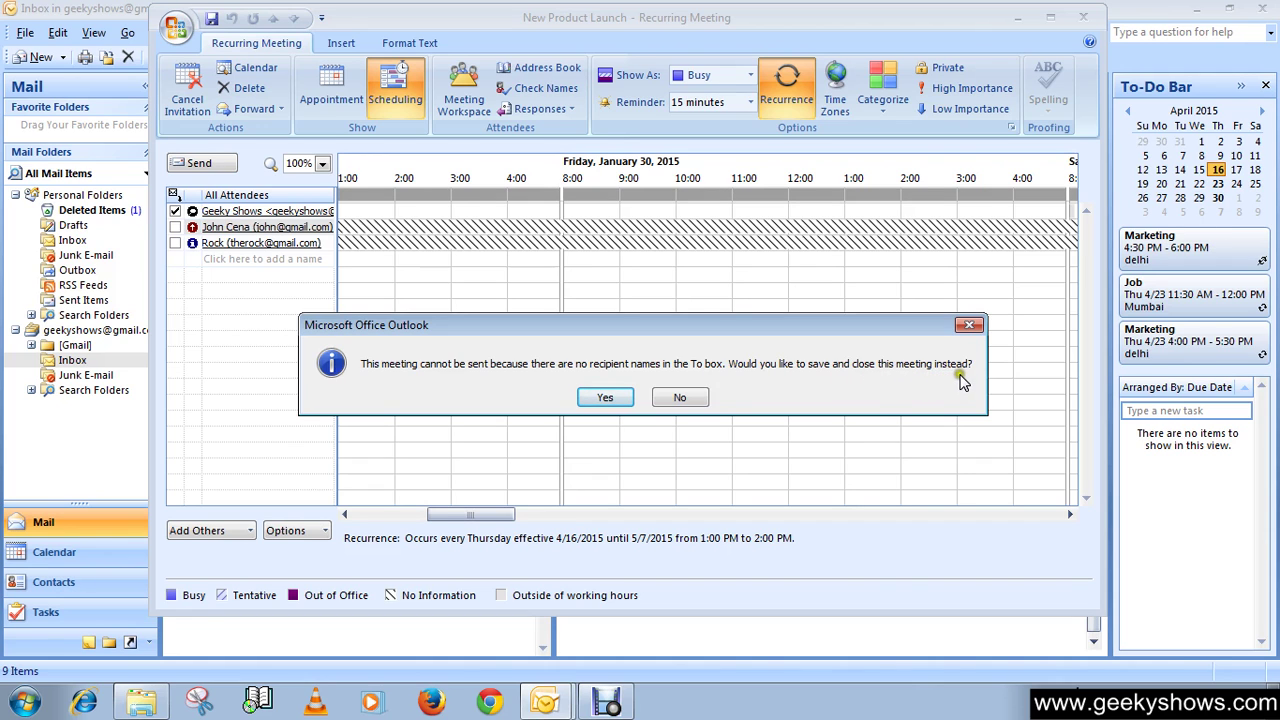
click(605, 399)
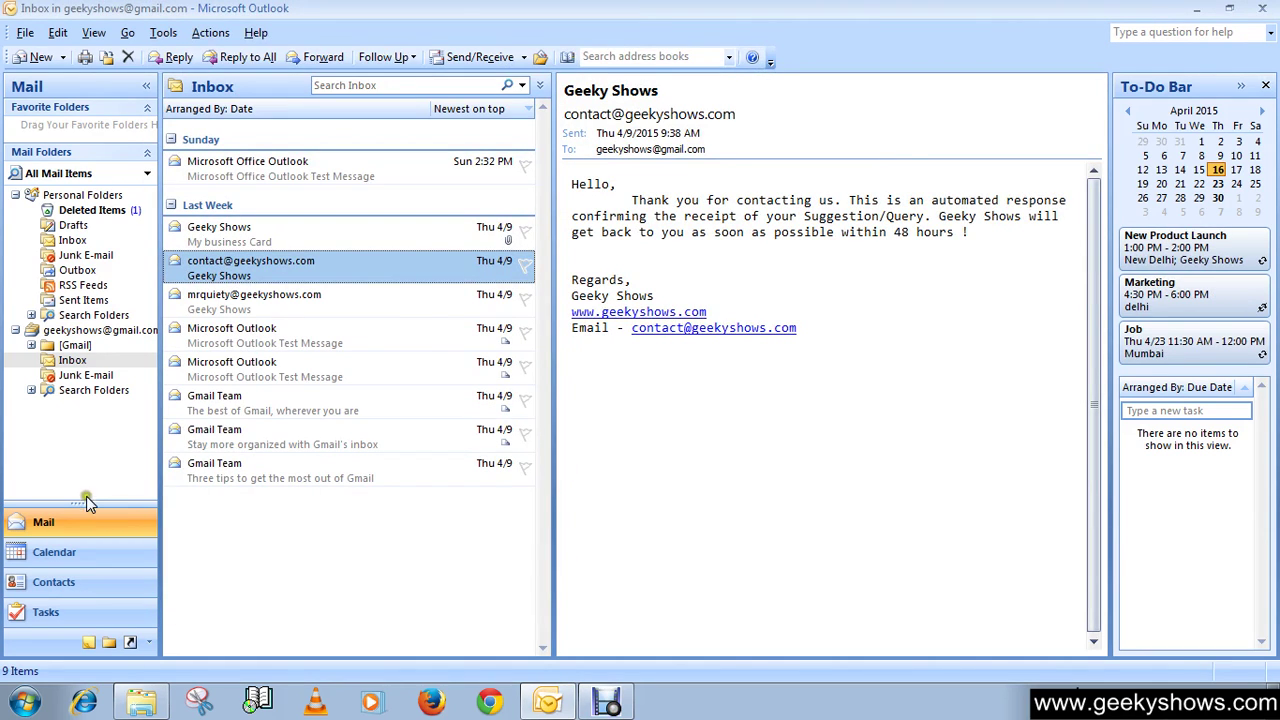
- From the Calendar, open only this Thursday's New Product Launch occurrence and click into its empty To field
click(104, 560)
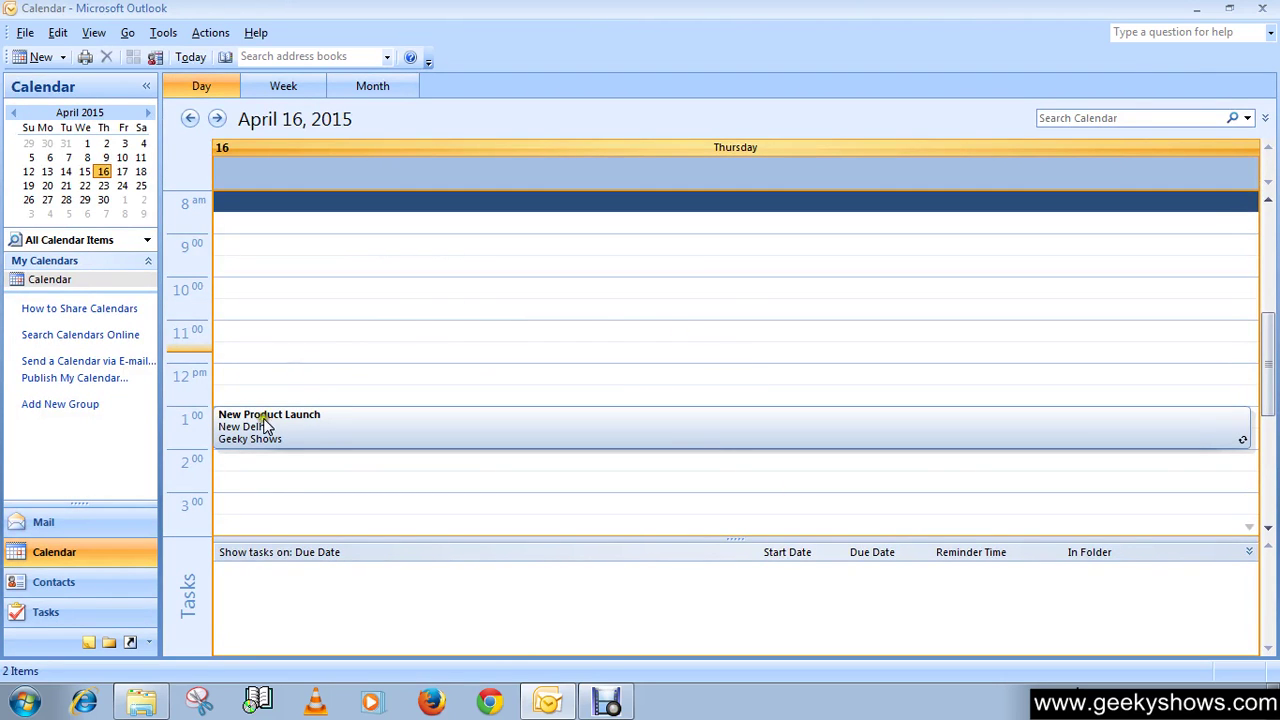
mouse_move(320, 428)
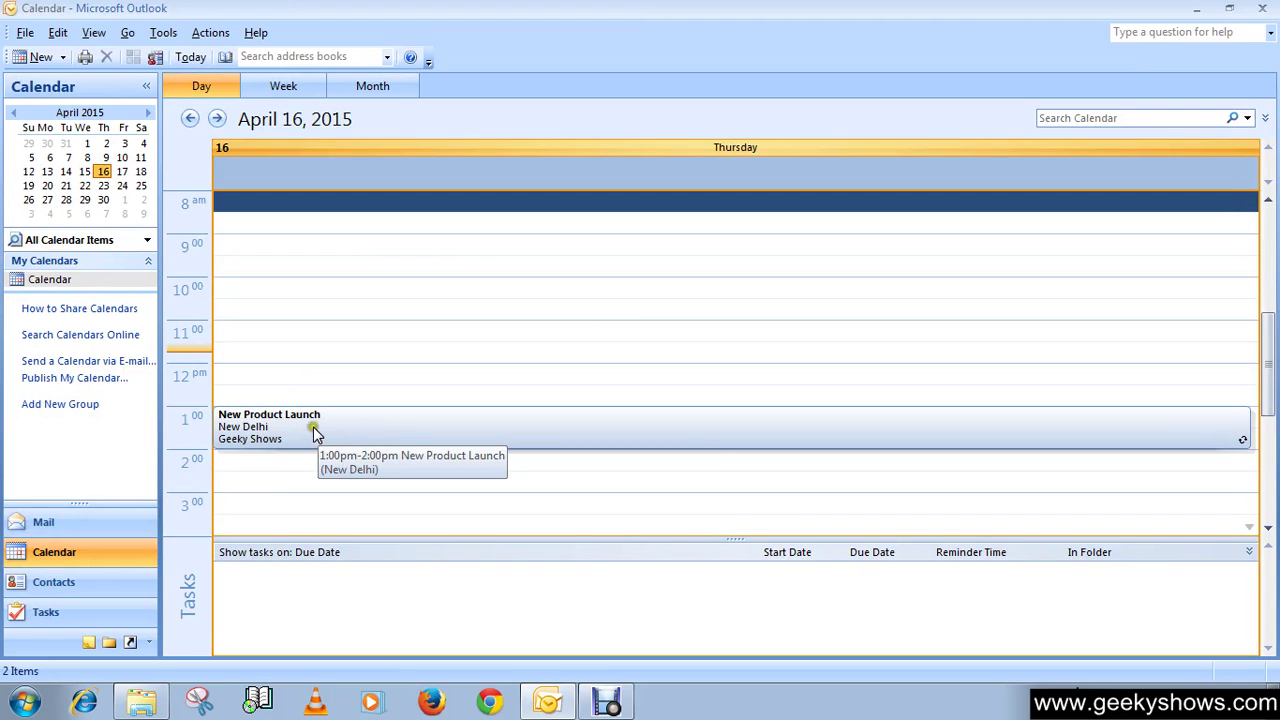
double_click(379, 425)
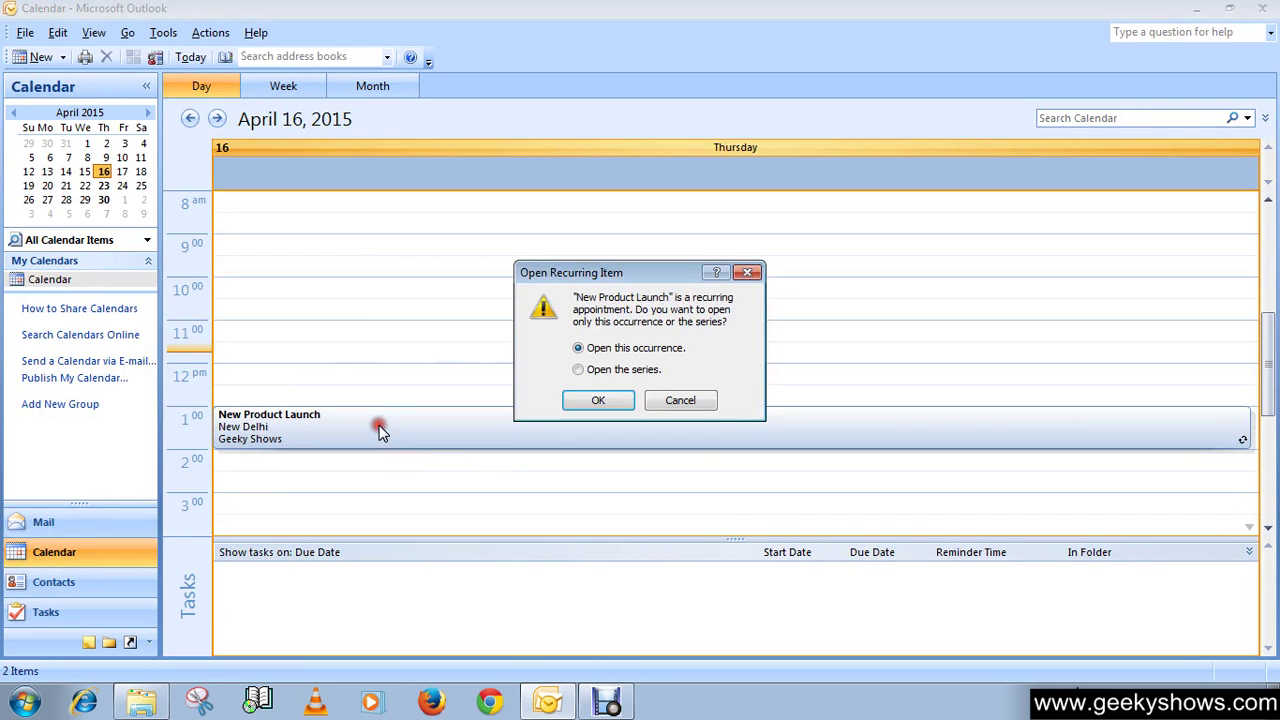
click(591, 407)
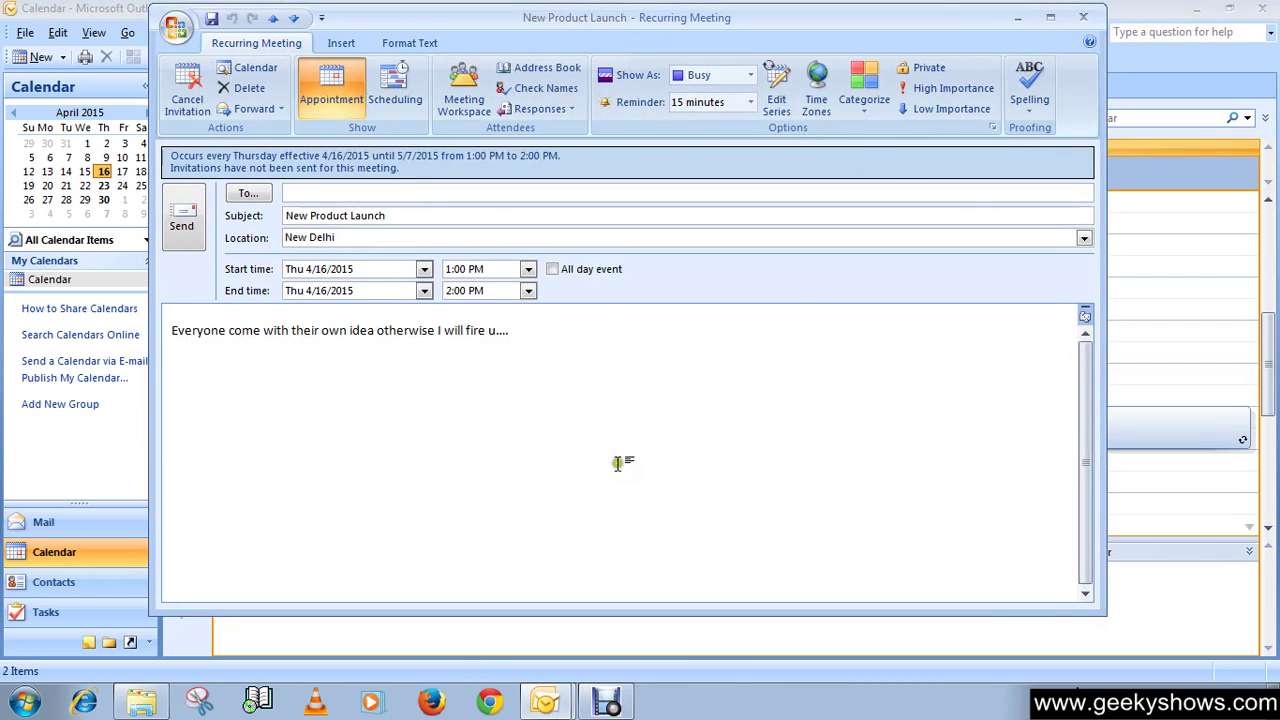
click(296, 193)
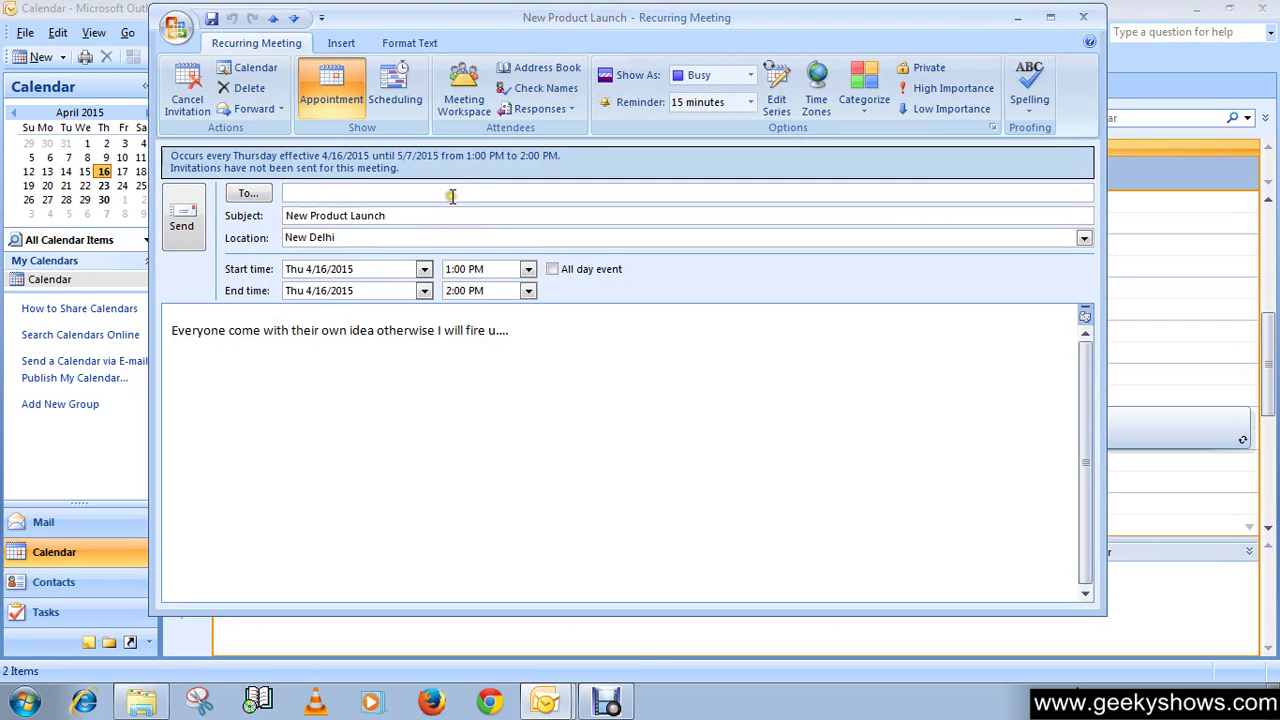
- Add geekyshows.com as a required attendee in the meeting's To field via the address book
click(265, 196)
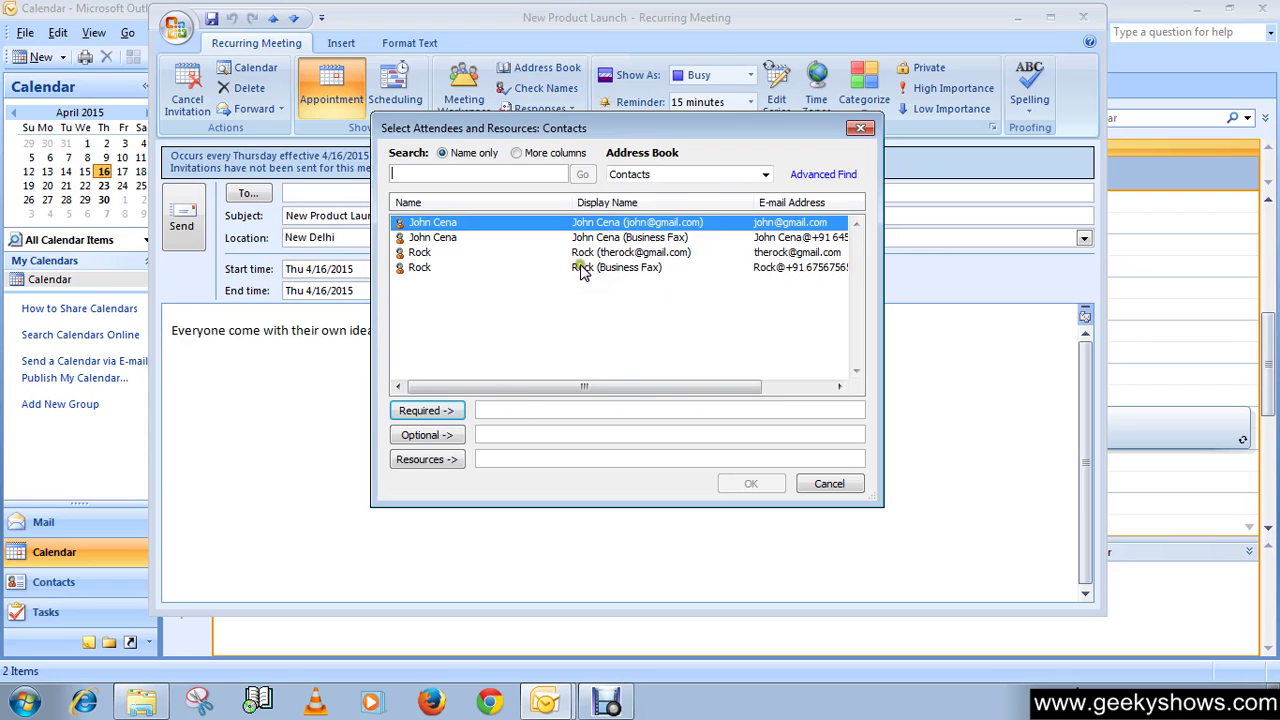
click(585, 239)
click(586, 253)
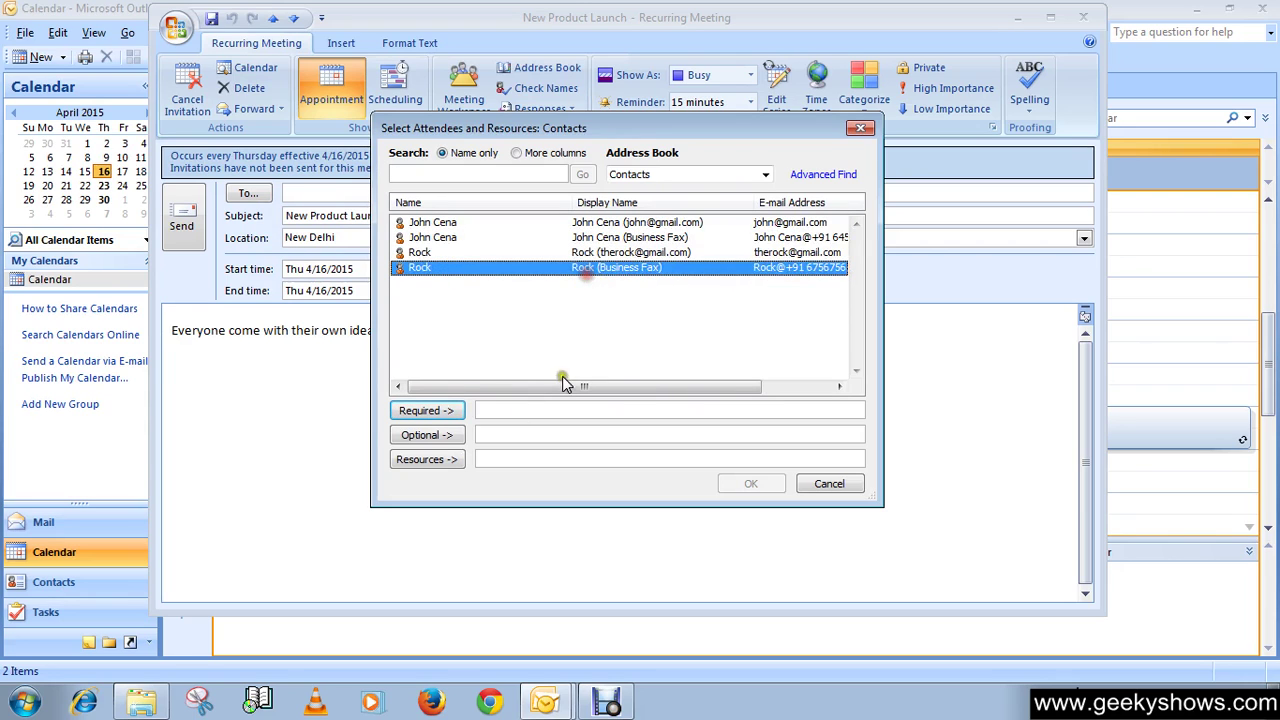
click(560, 331)
click(505, 409)
text(geekys)
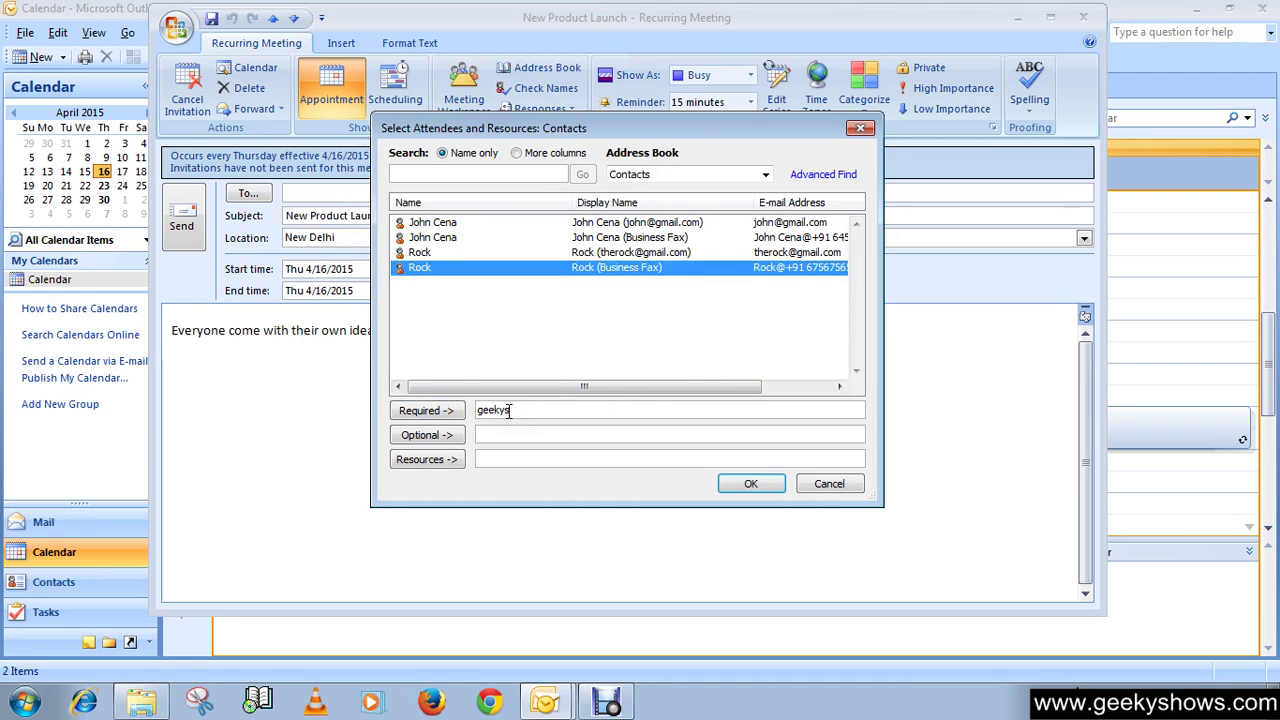
text(hows.com)
click(735, 484)
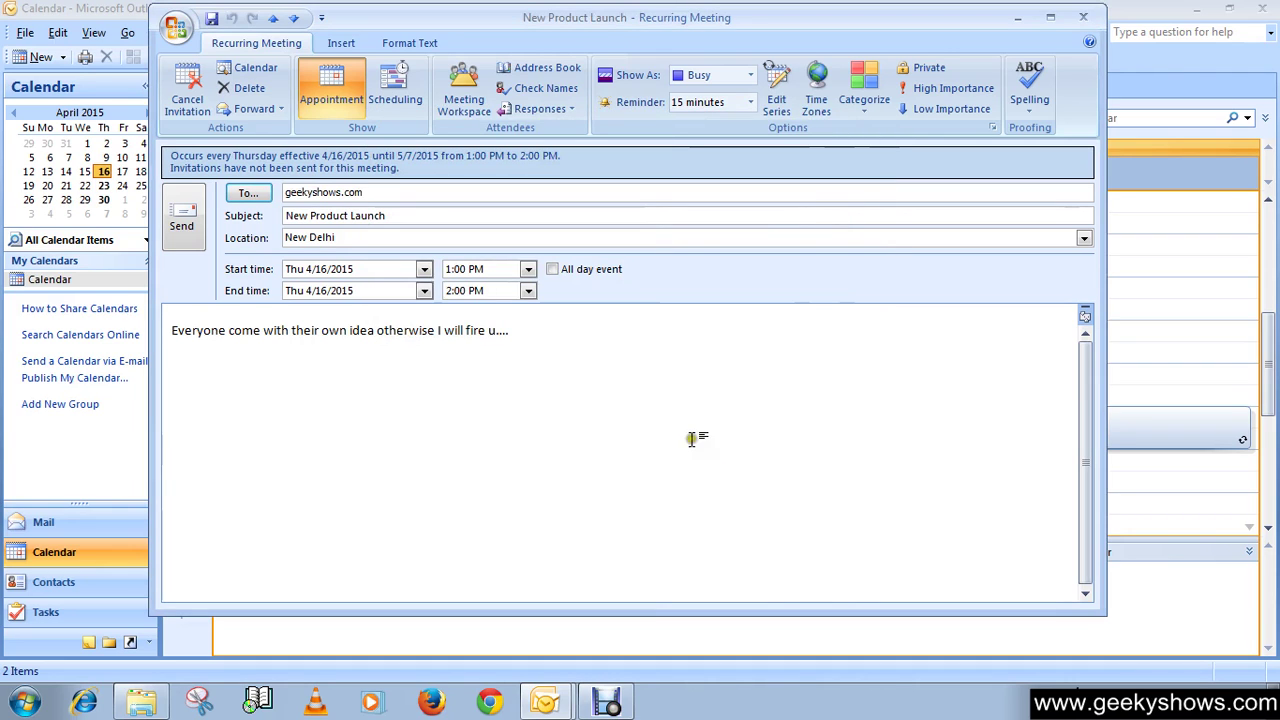
- Send the invitation and create a new contact for the unrecognised geekyshows.com address
click(192, 212)
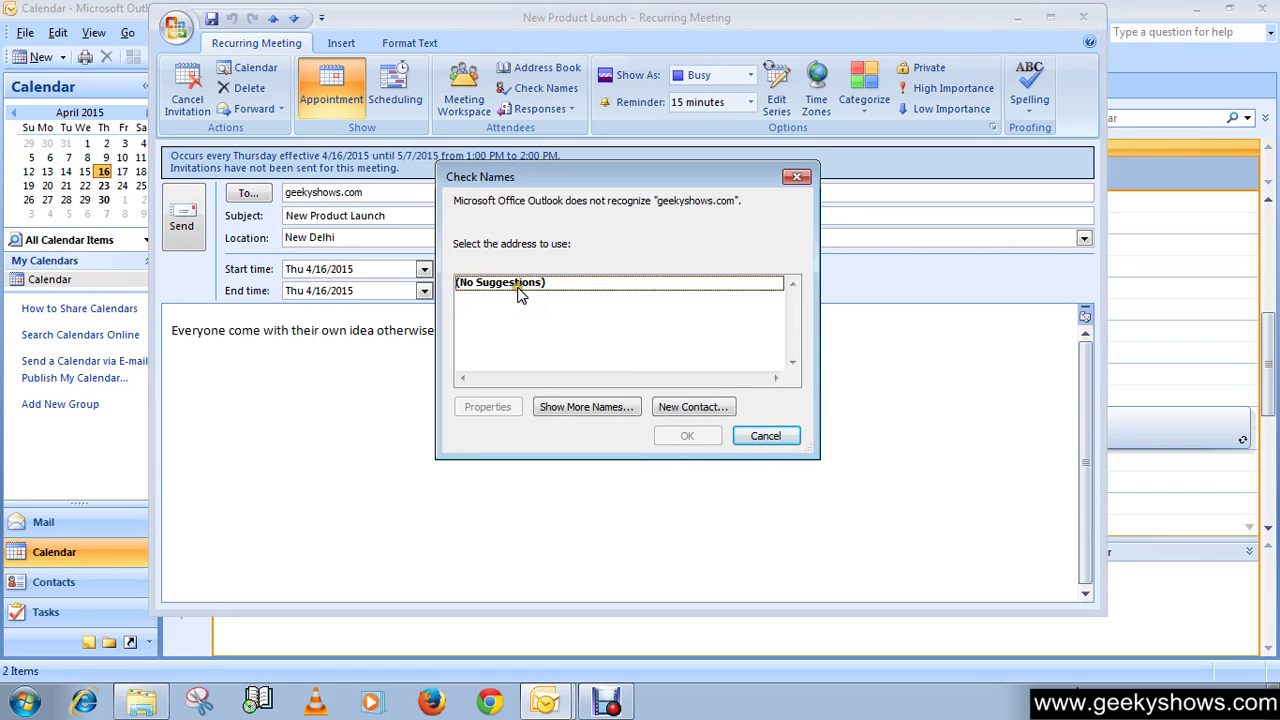
click(675, 406)
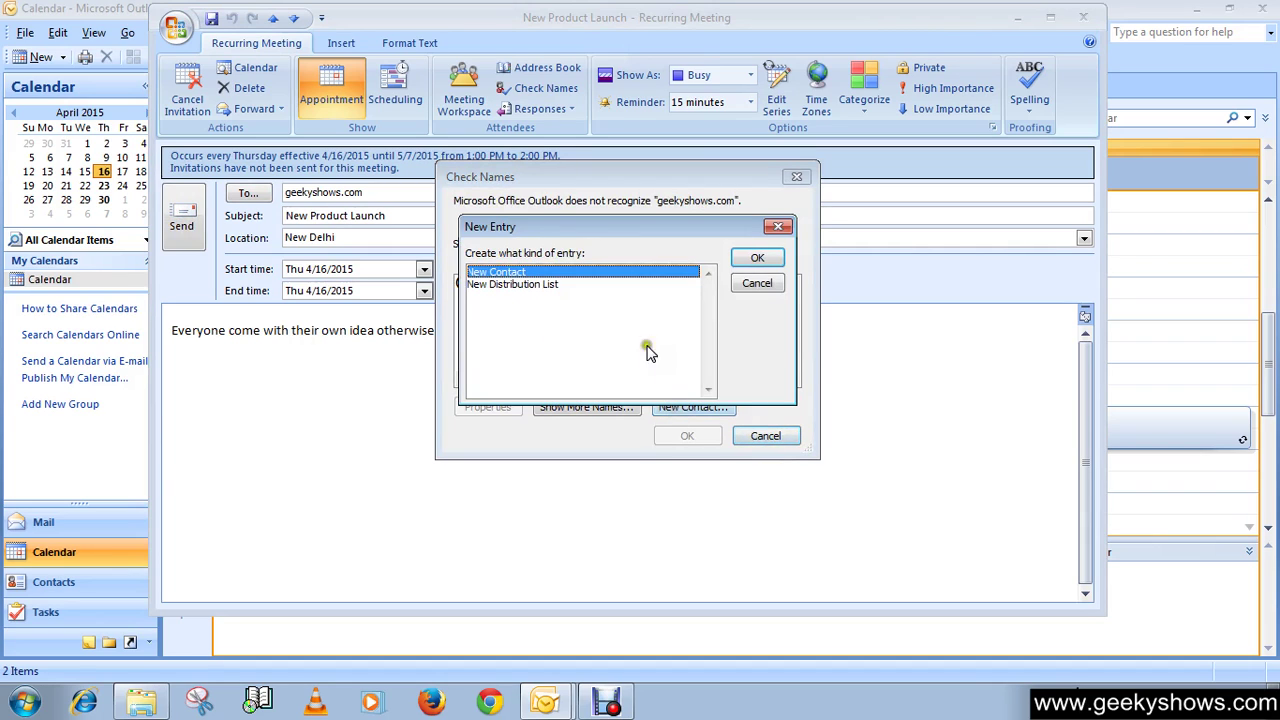
click(774, 264)
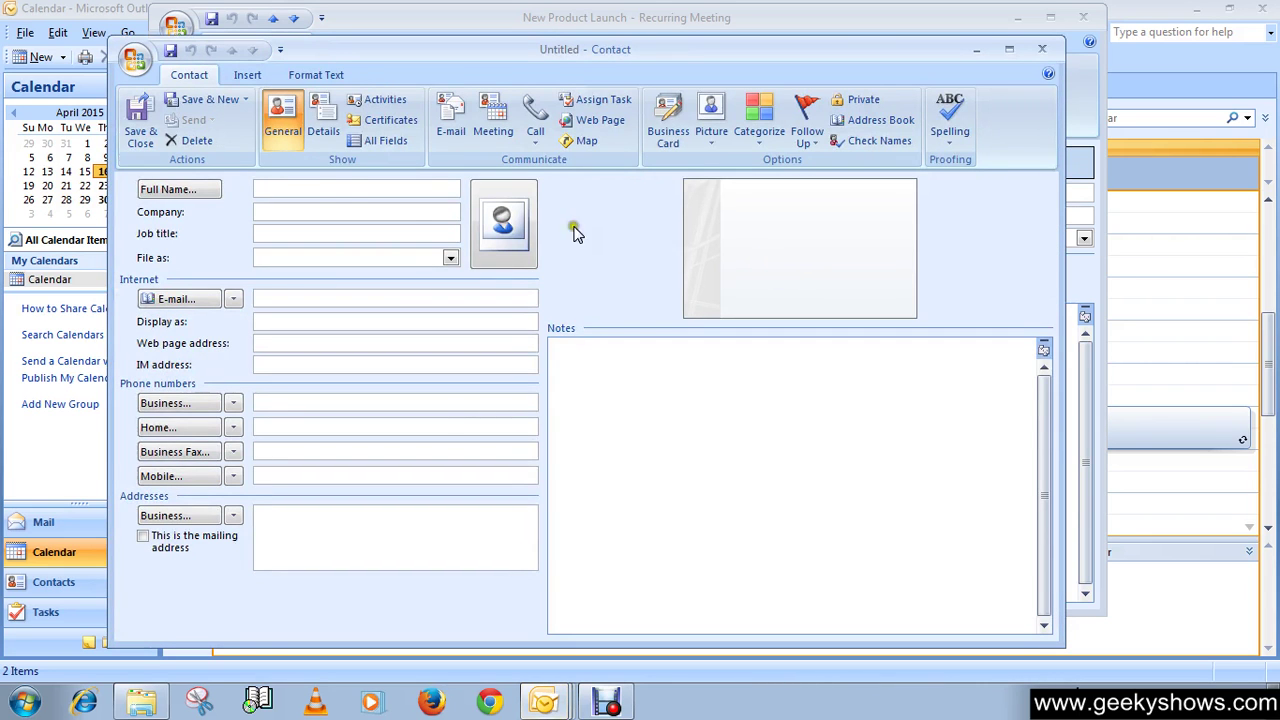
click(1041, 49)
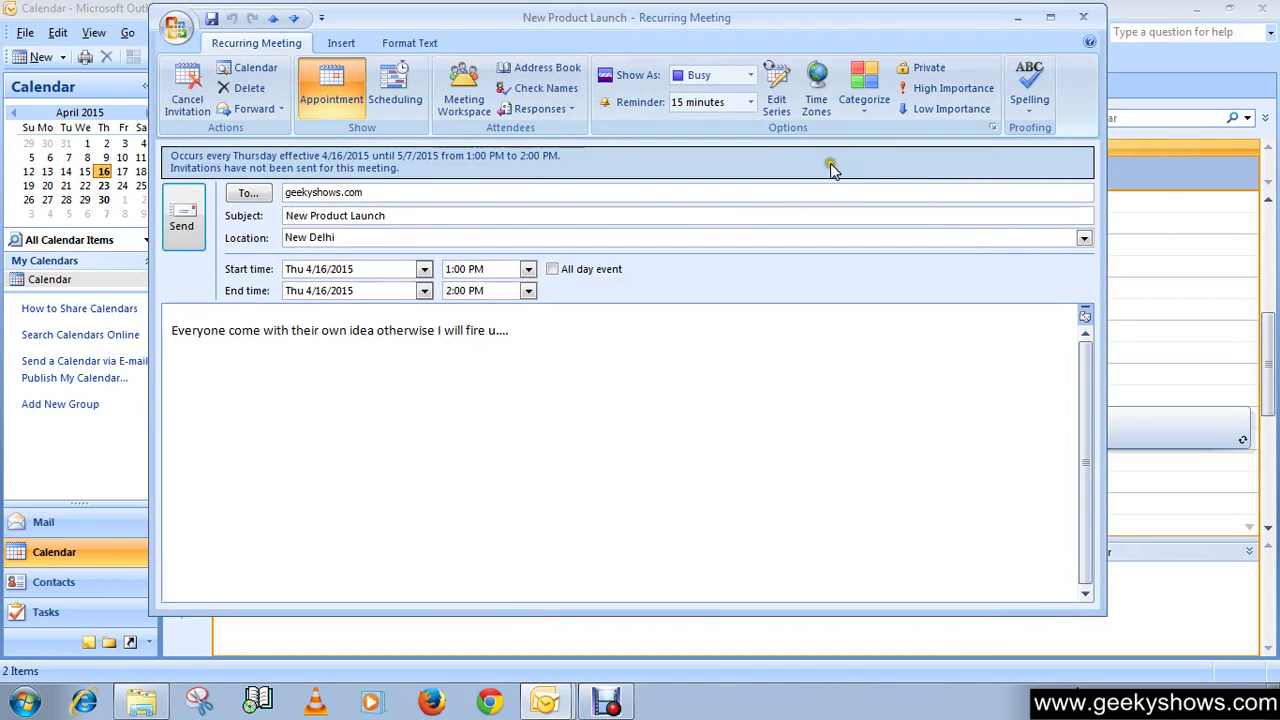
drag(955, 22, 1012, 57)
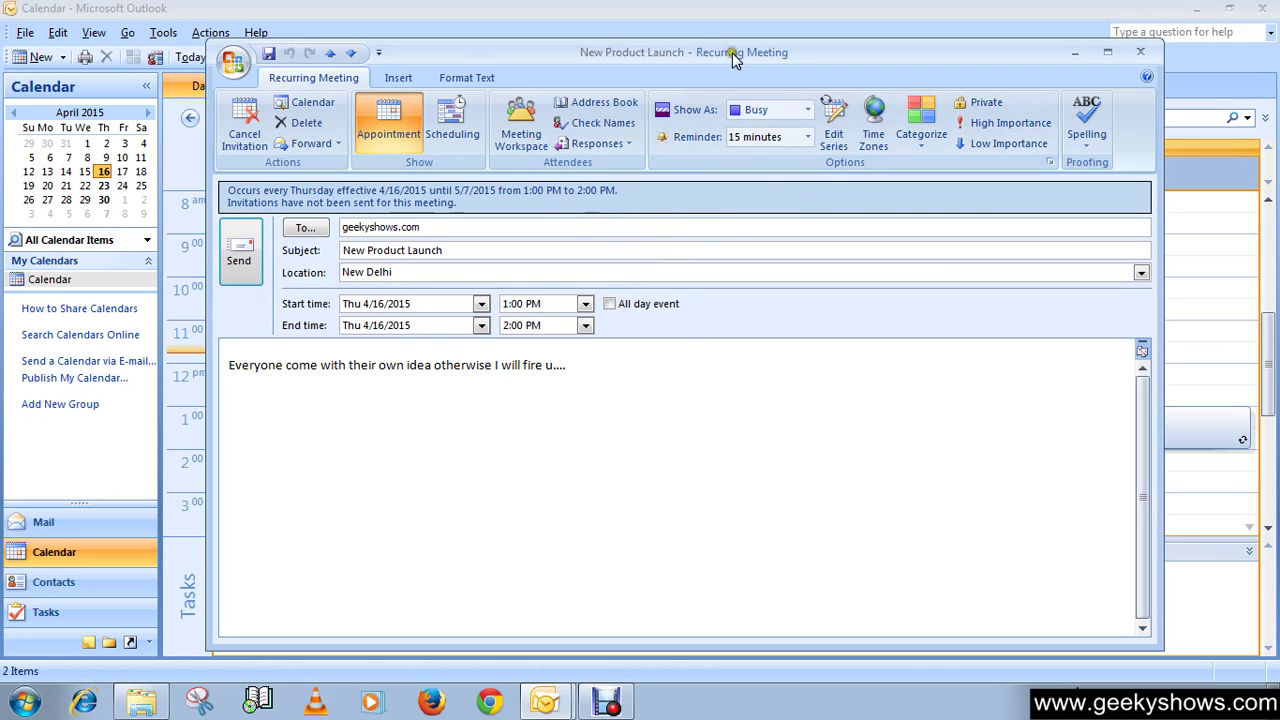
click(540, 425)
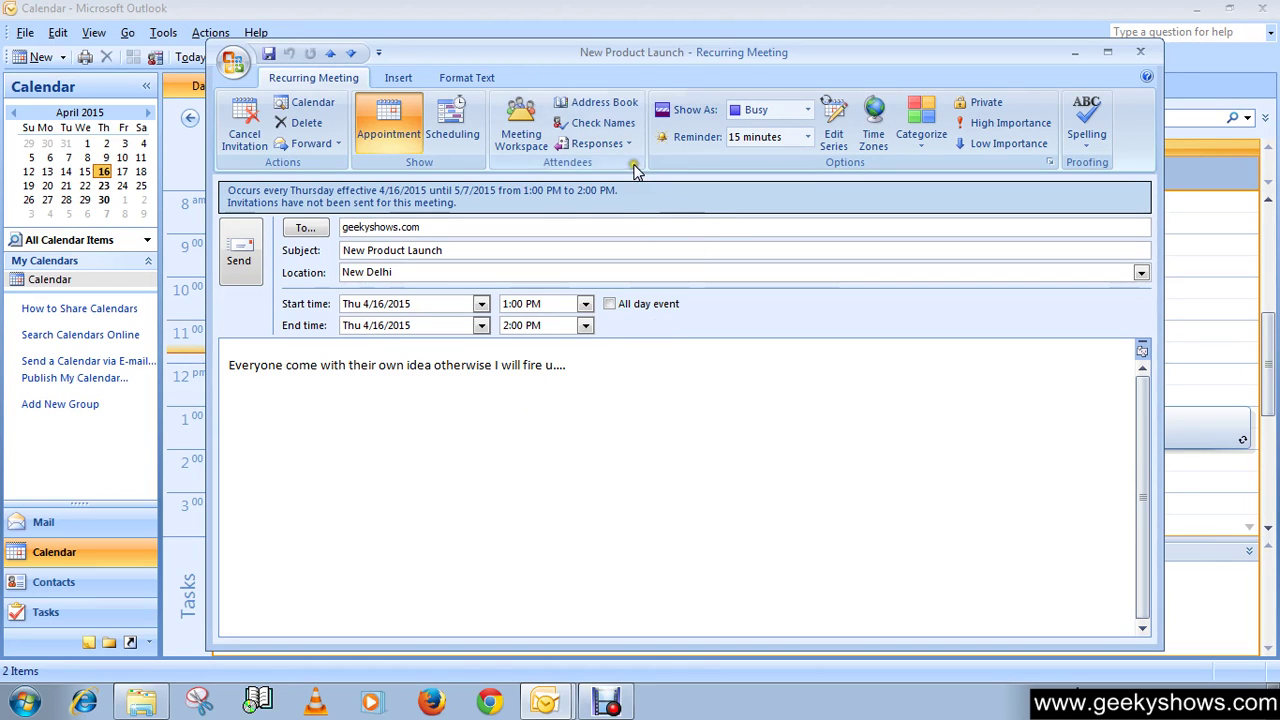
click(720, 368)
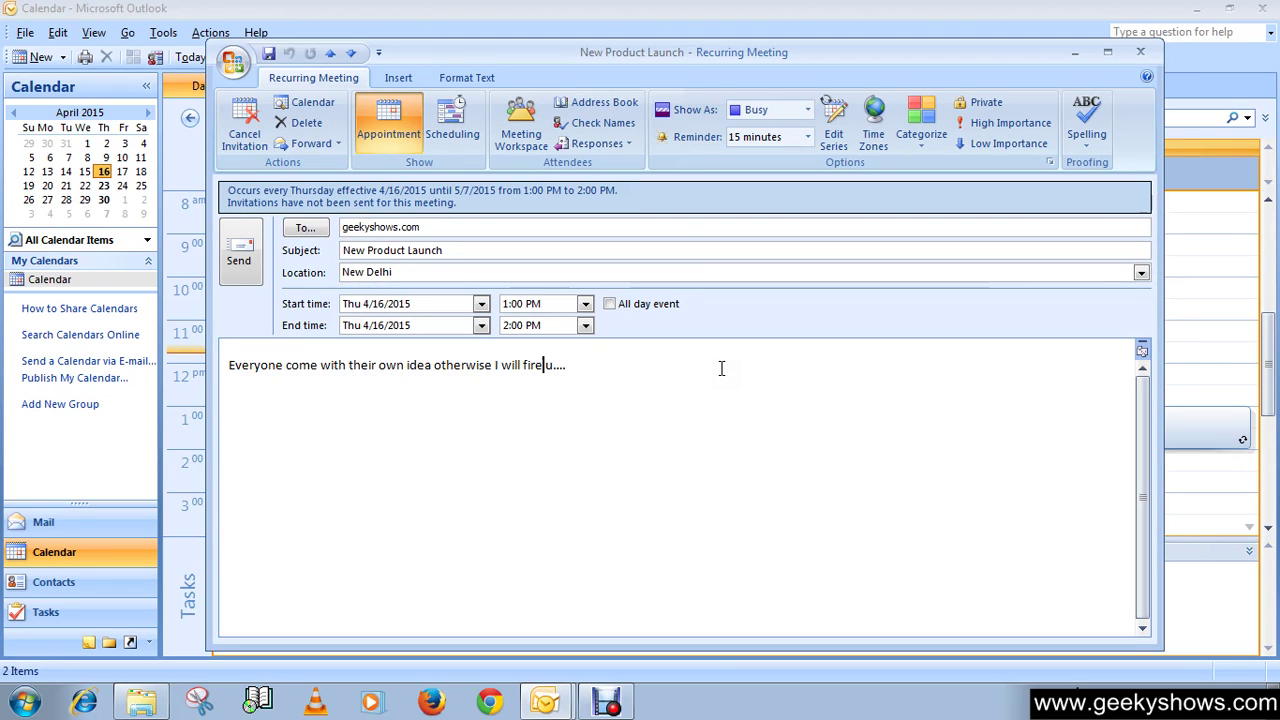
click(466, 225)
click(627, 370)
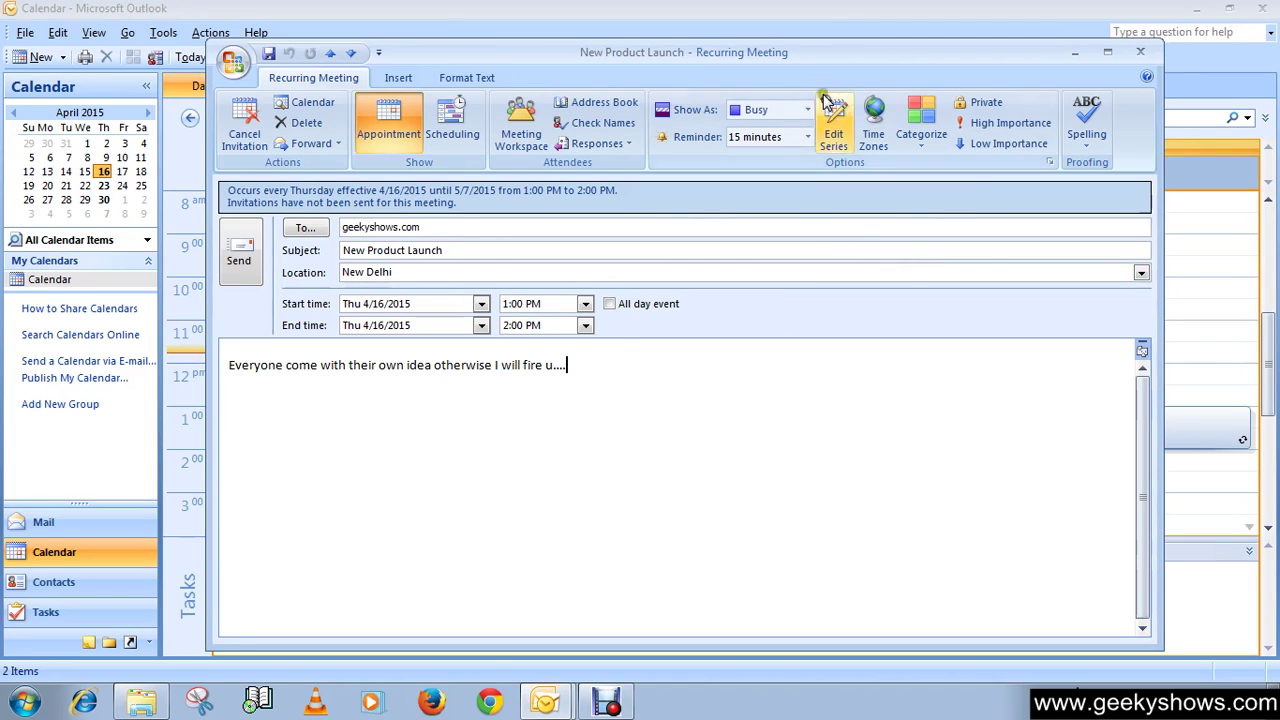
click(629, 50)
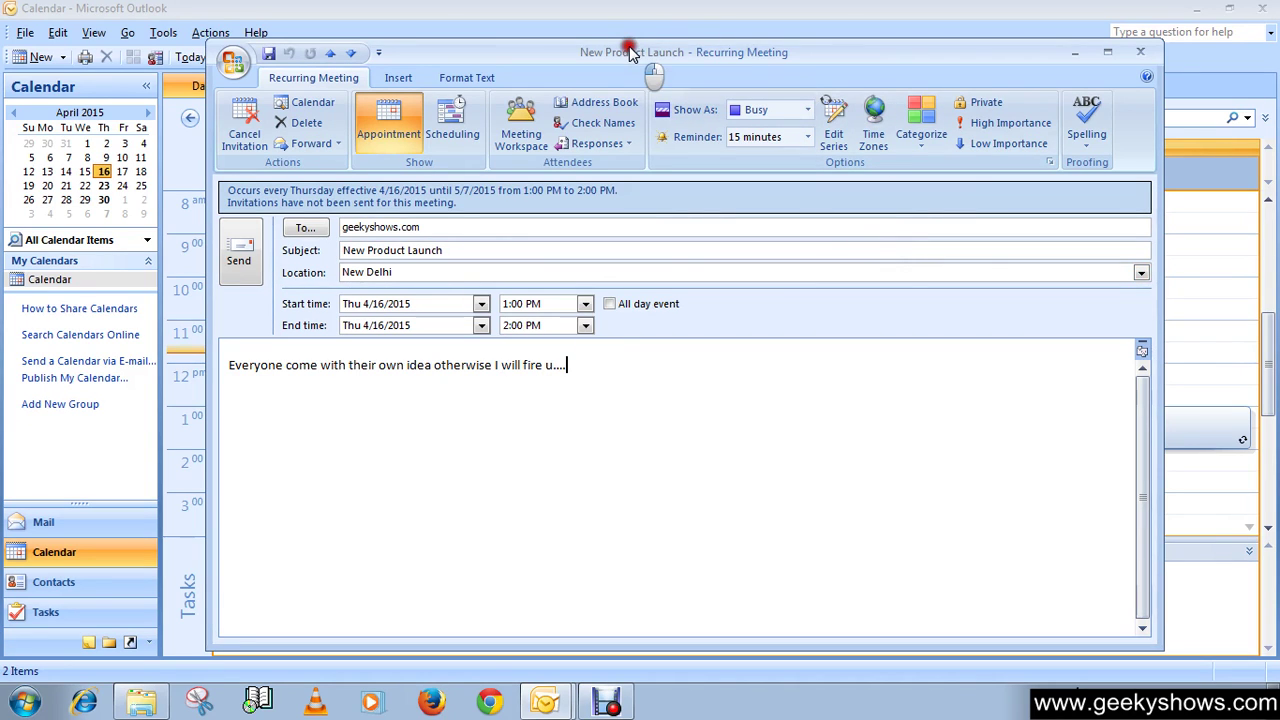